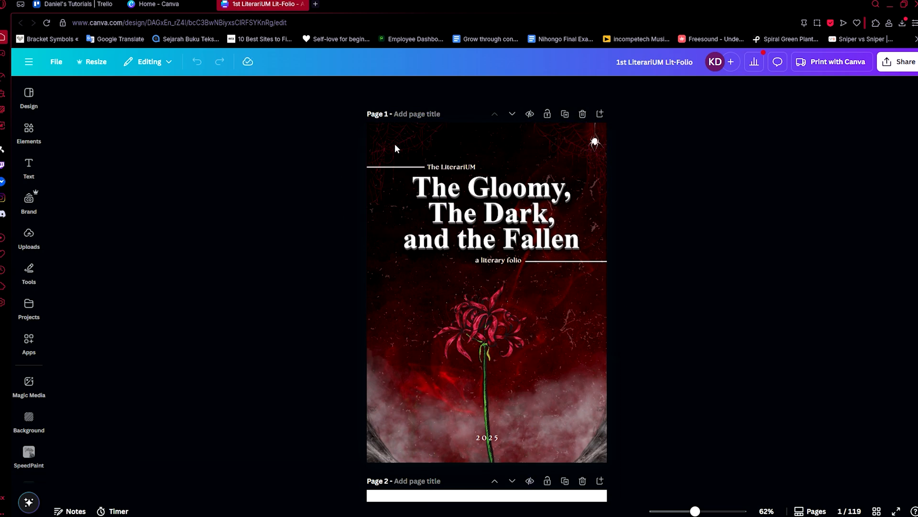
Return to the Canva home page and view the details of the 1st LiterariUM Lit-Folio design.
key(ctrl+shift+Tab)
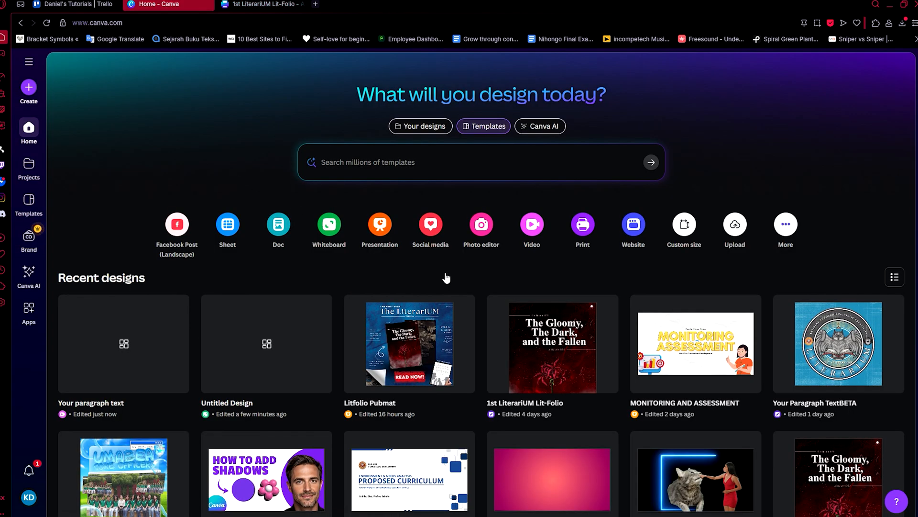
scroll(605, 373, down, 3)
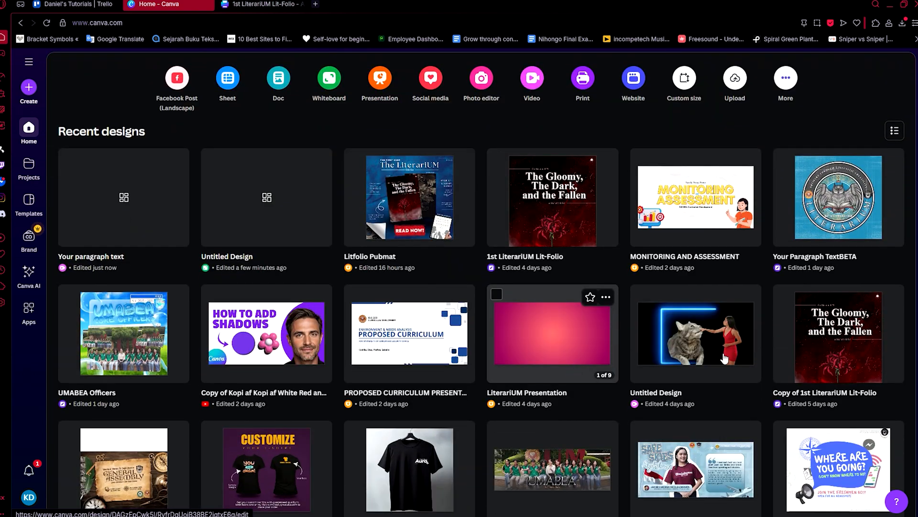
click(606, 161)
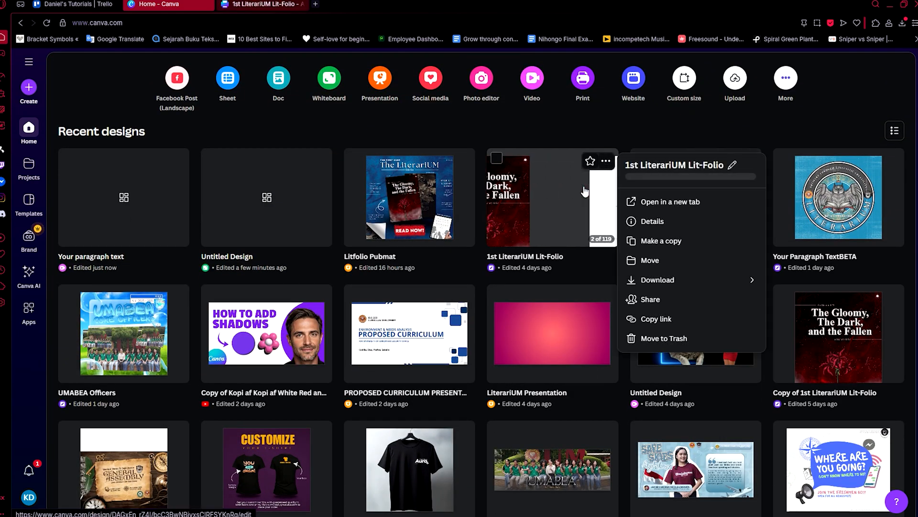
click(652, 221)
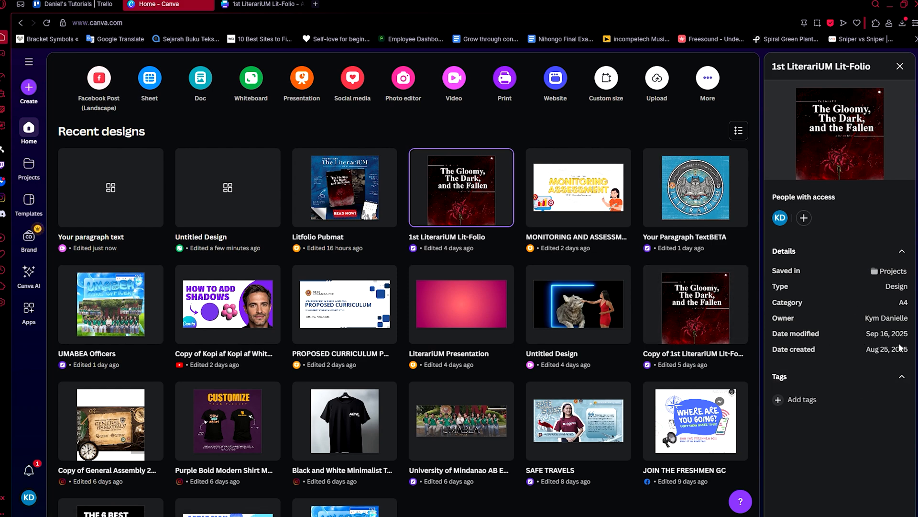
Switch to the open 1st LiterariUM Lit-Folio design and check its page format and dimensions.
click(264, 4)
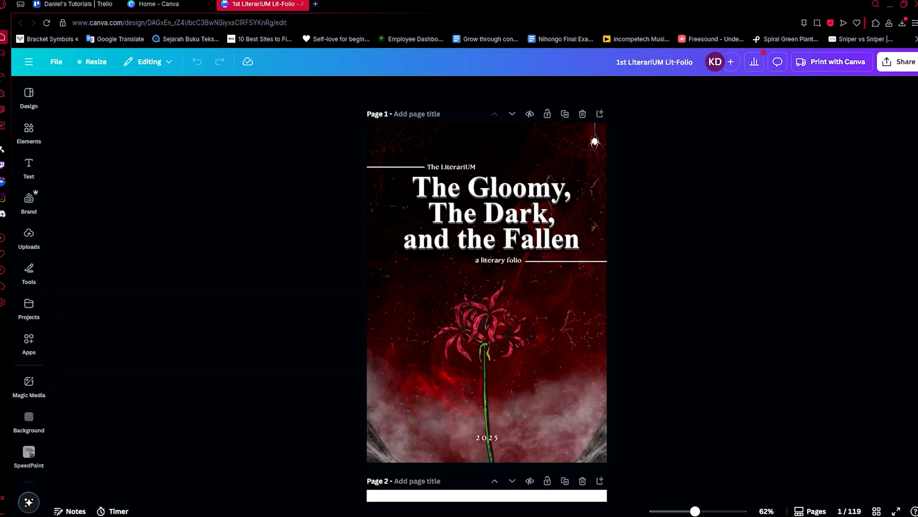
click(56, 63)
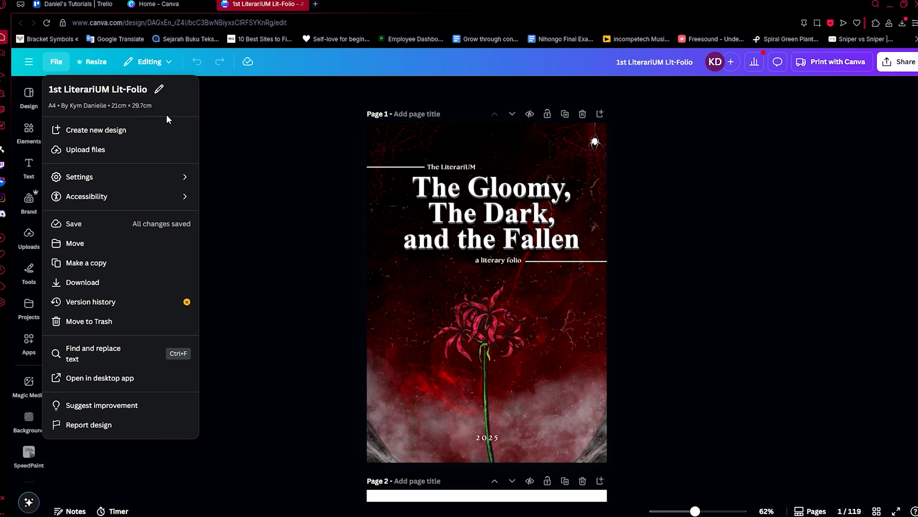
click(235, 134)
Go back to the Canva home page and search the template library for "ebook template".
click(158, 4)
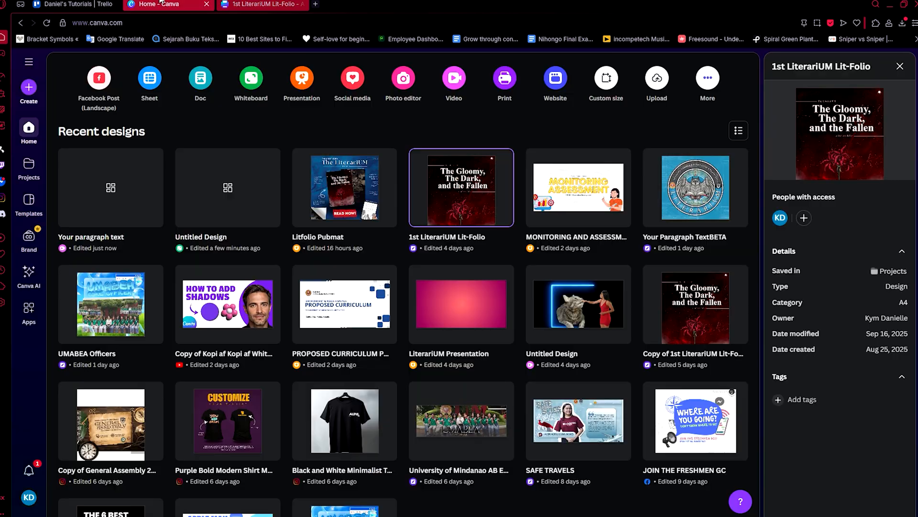
scroll(147, 80, up, 3)
click(287, 163)
text(d)
key(BackSpace)
text(ebook)
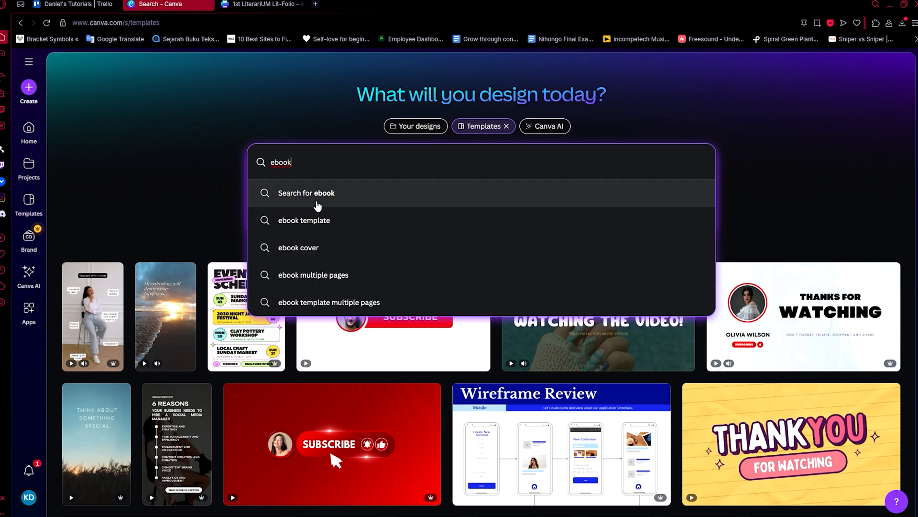
click(322, 215)
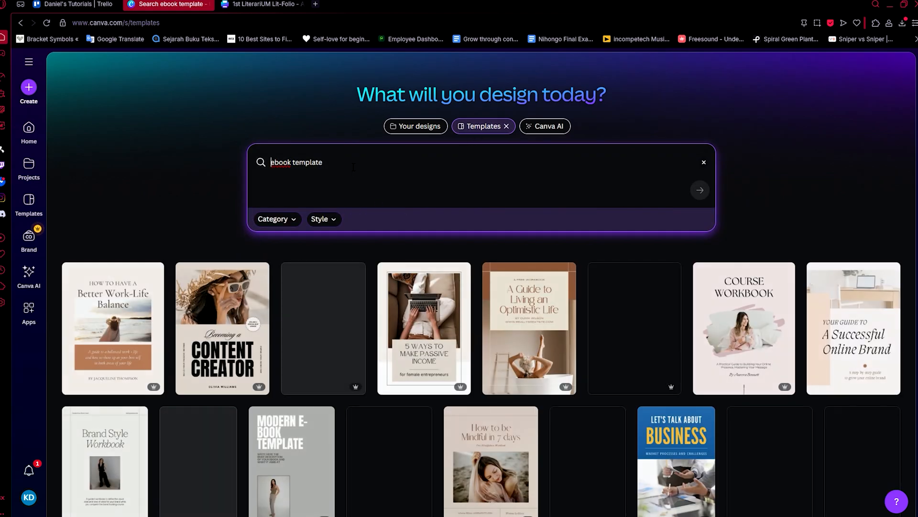
Browse the ebook templates and start a new design from the Journey of Life ebook cover template.
scroll(179, 233, down, 10)
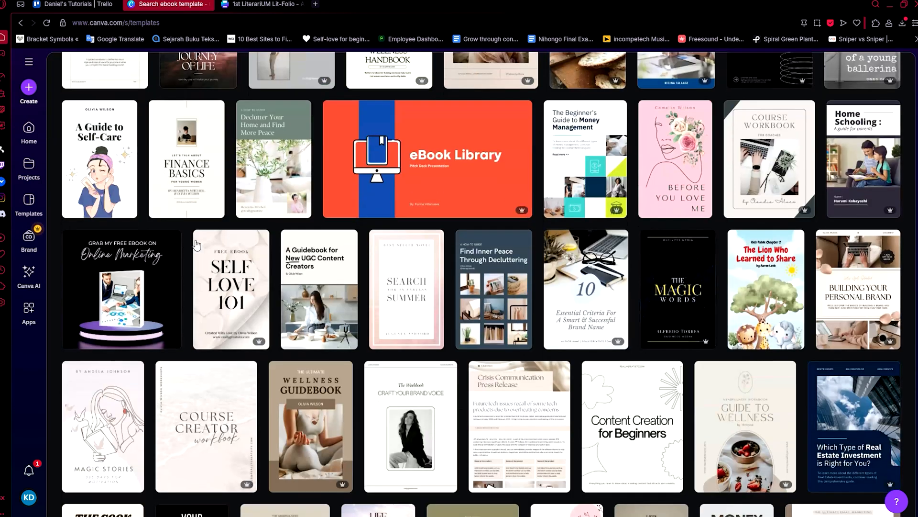
scroll(218, 258, up, 9)
scroll(219, 258, down, 4)
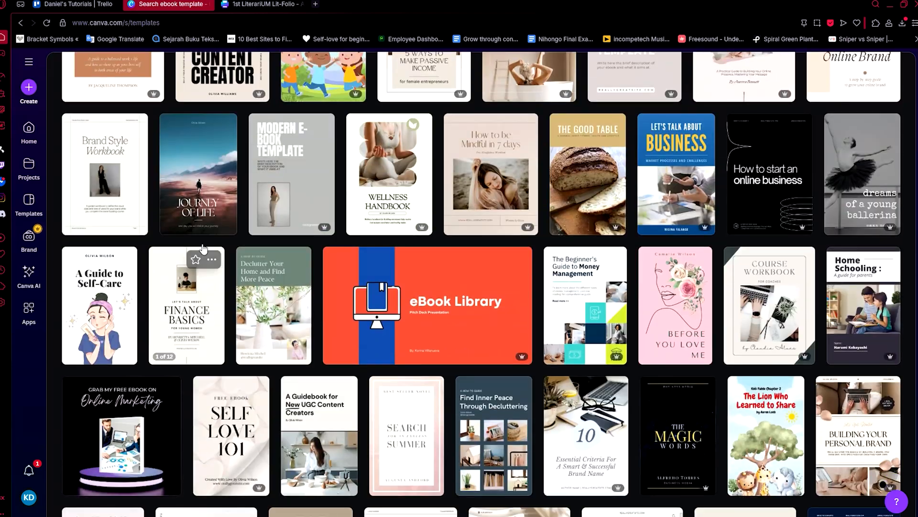
click(200, 211)
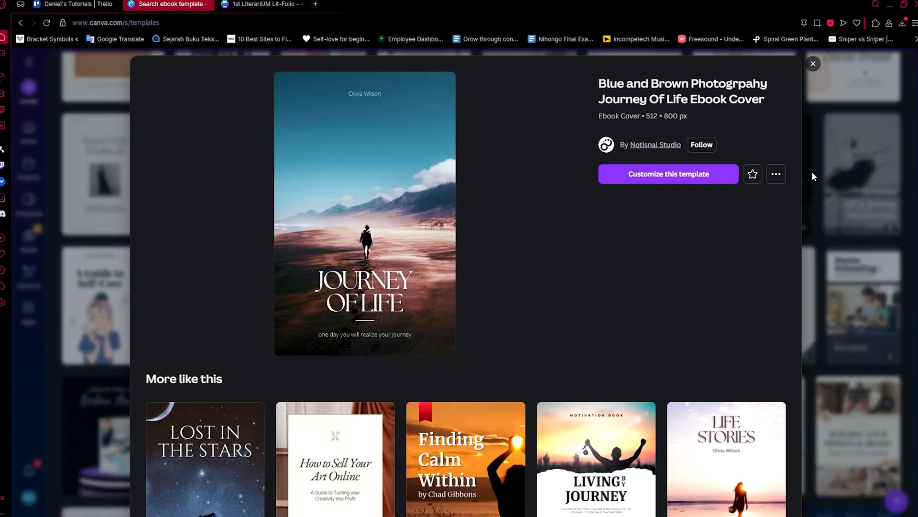
click(831, 183)
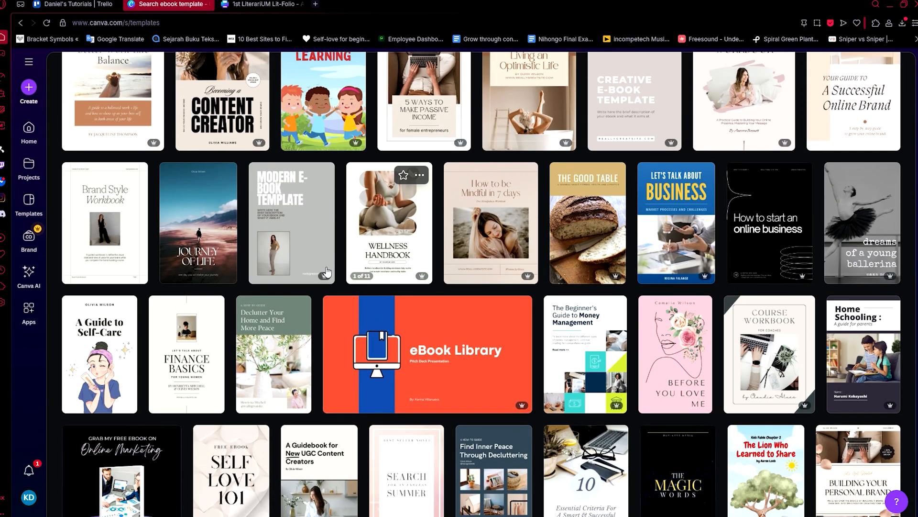
scroll(354, 280, up, 1)
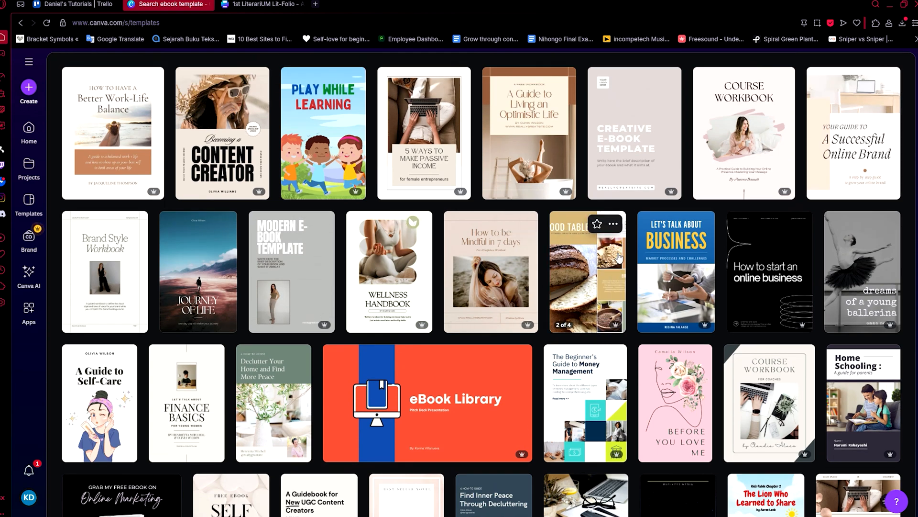
click(182, 273)
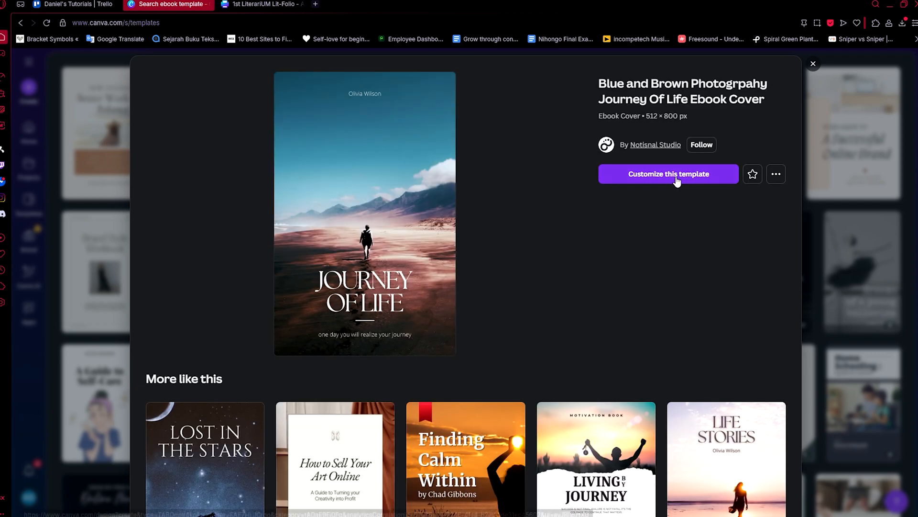
click(669, 174)
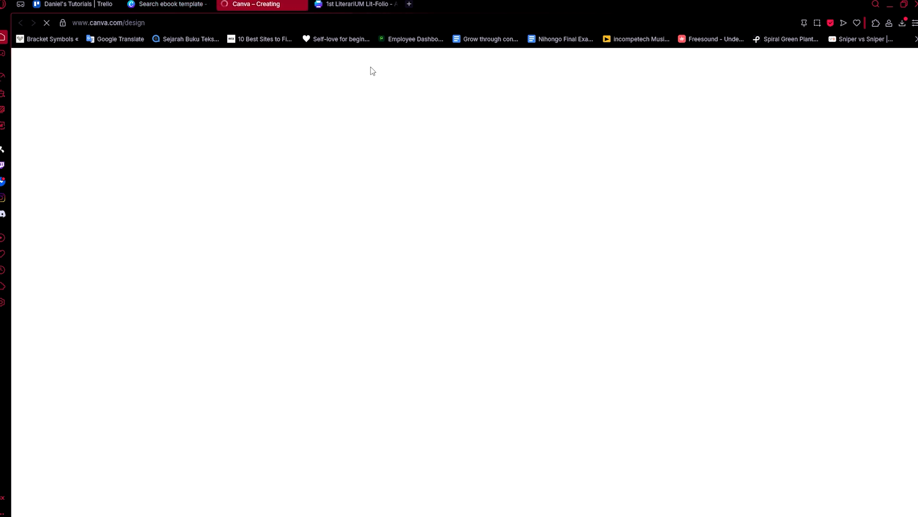
Switch to the 1st LiterariUM Lit-Folio design and look through its first pages.
click(366, 7)
scroll(509, 220, down, 15)
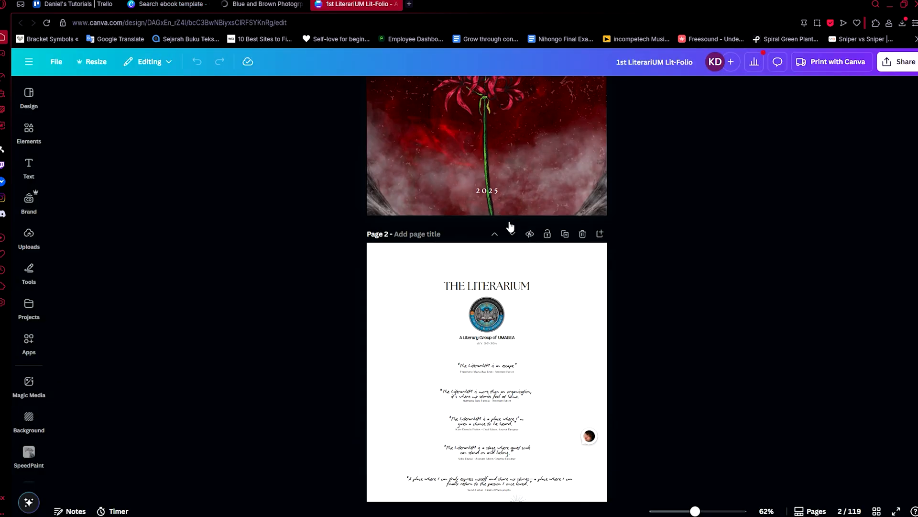
scroll(467, 232, down, 5)
Switch to the new Journey of Life ebook cover design and add a blank second page after the cover.
click(262, 4)
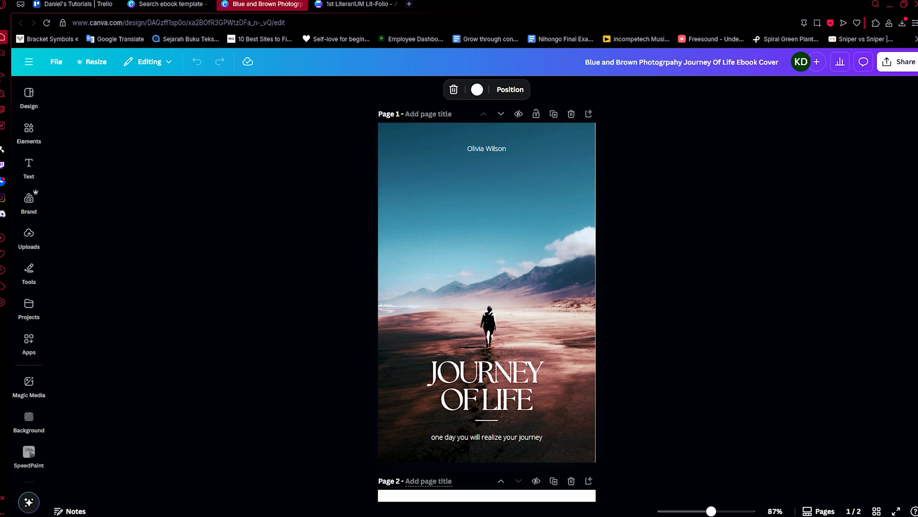
click(447, 484)
scroll(353, 161, up, 8)
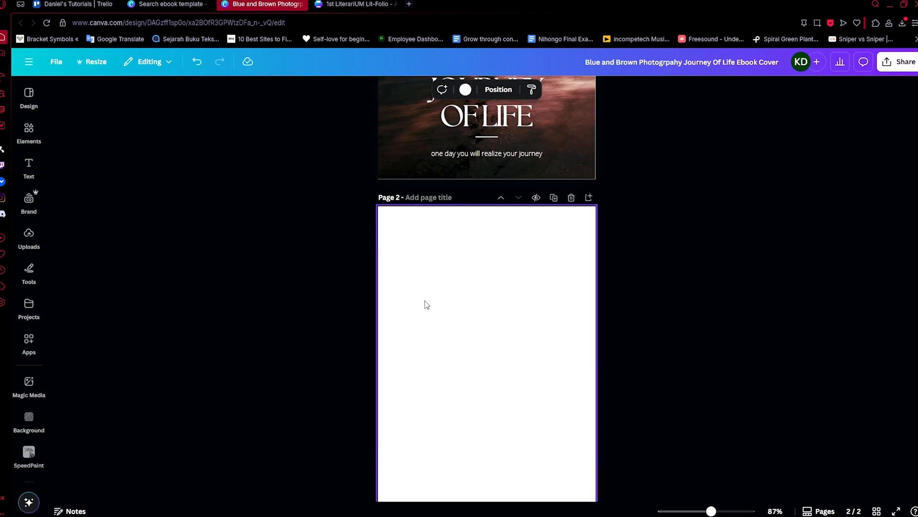
scroll(437, 318, down, 4)
scroll(354, 267, down, 3)
scroll(360, 255, up, 6)
Delete the desert landscape background photo from the cover on page 1.
click(454, 273)
scroll(454, 276, down, 3)
scroll(471, 285, up, 4)
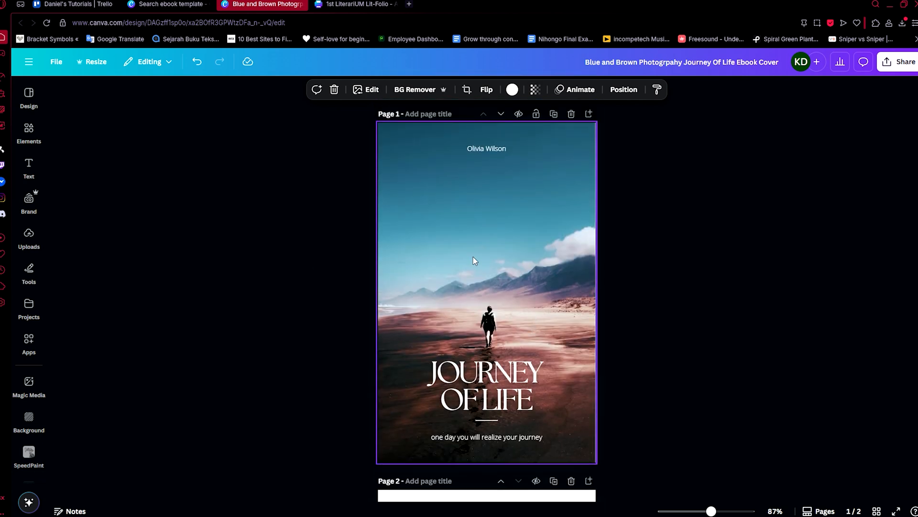
key(Delete)
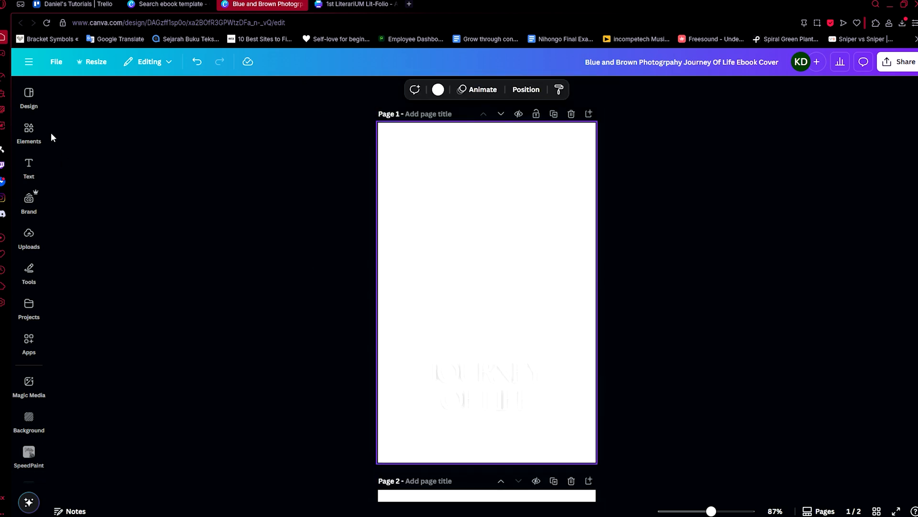
Search the design elements for "nature reserve" and restrict the results to photos.
click(30, 131)
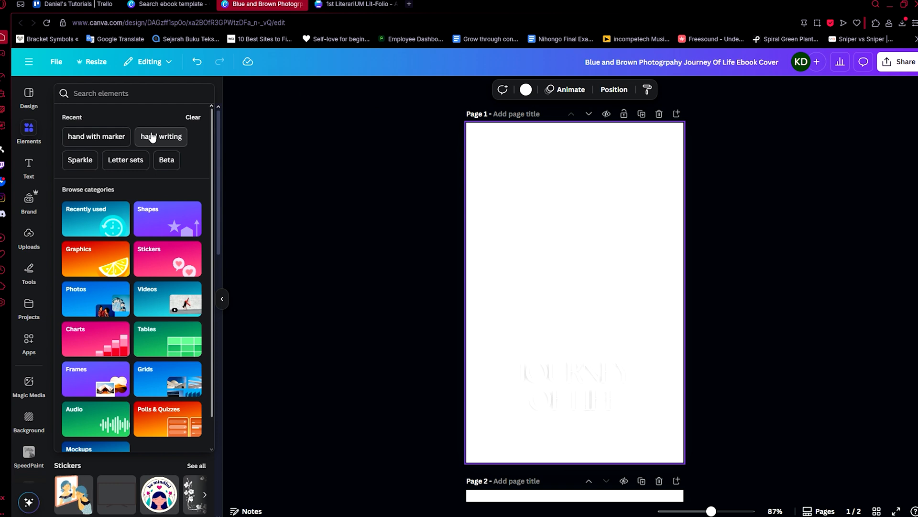
text(nature reserve)
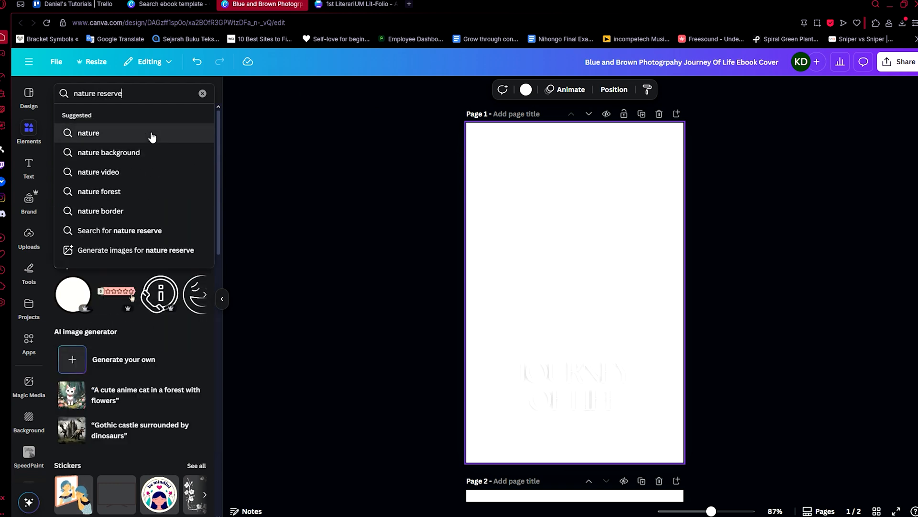
key(Return)
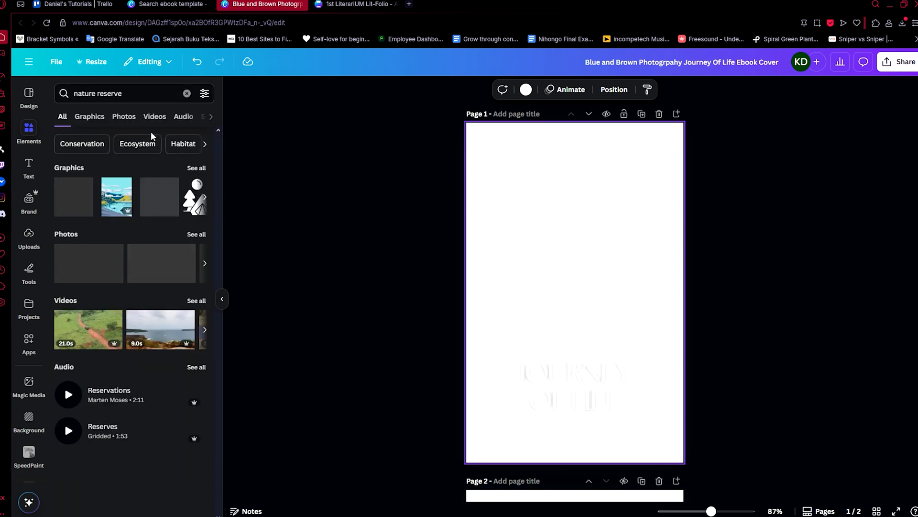
click(123, 117)
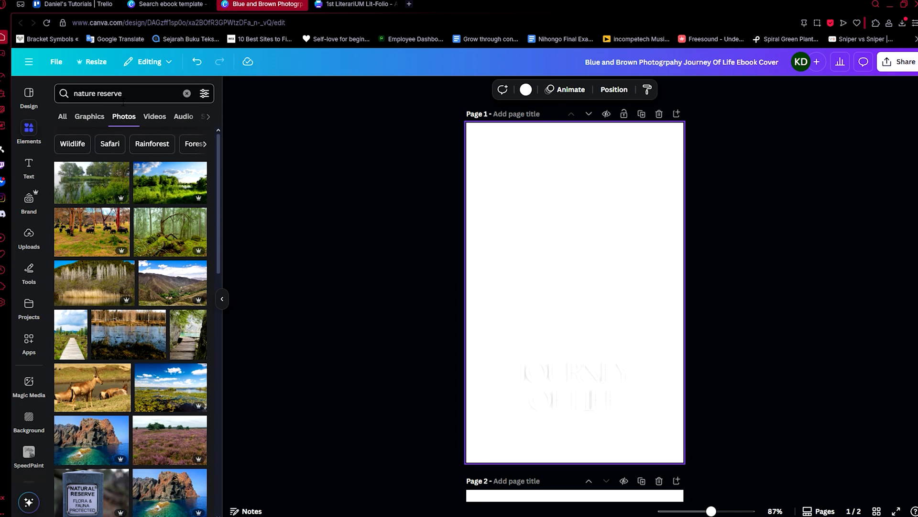
Find the photo of a waterfall reflected in a lake among the nature reserve results and add it to the cover.
scroll(144, 245, down, 3)
scroll(144, 245, down, 5)
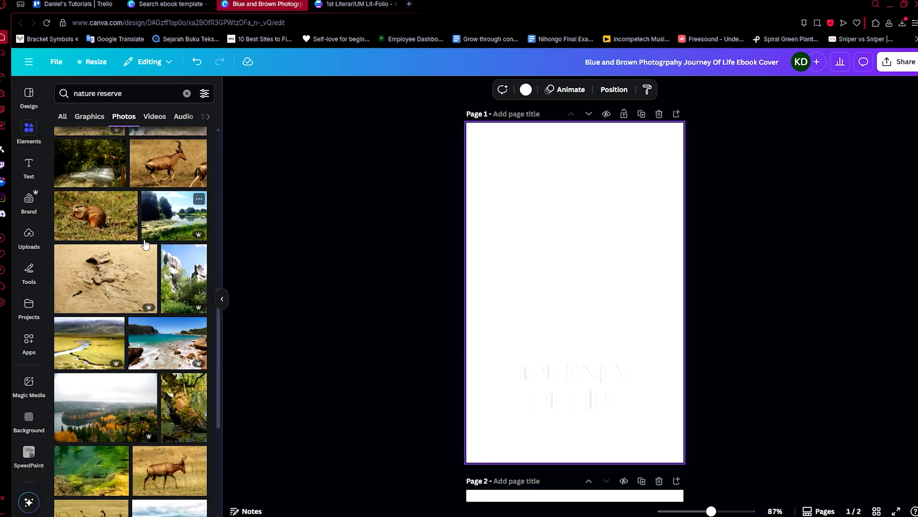
scroll(162, 235, down, 4)
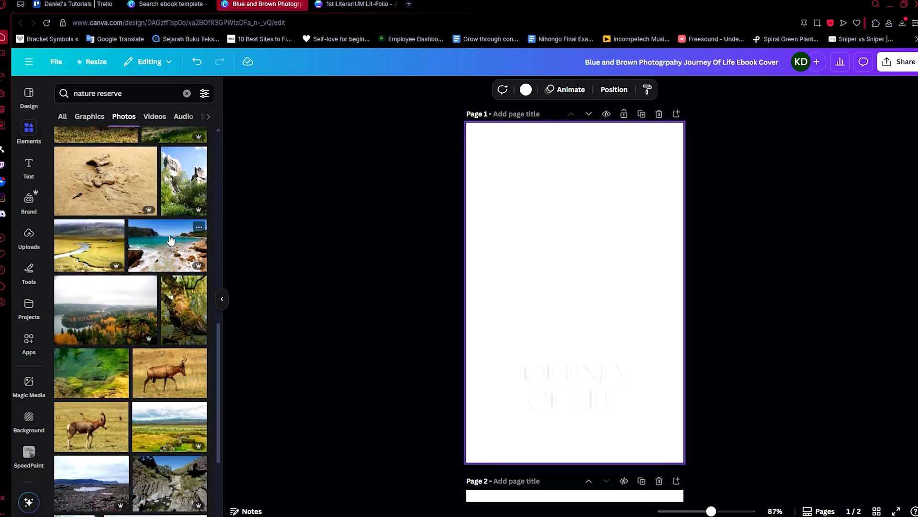
scroll(177, 276, up, 3)
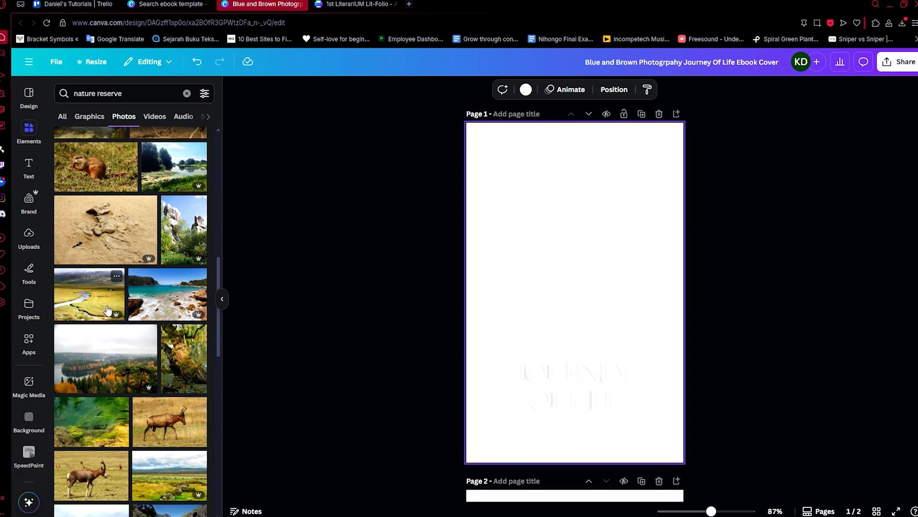
scroll(117, 319, down, 10)
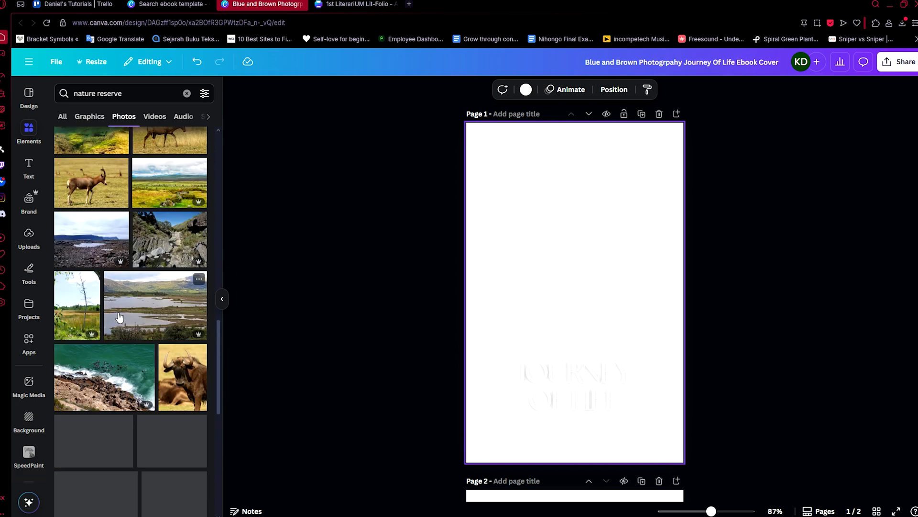
scroll(121, 314, down, 3)
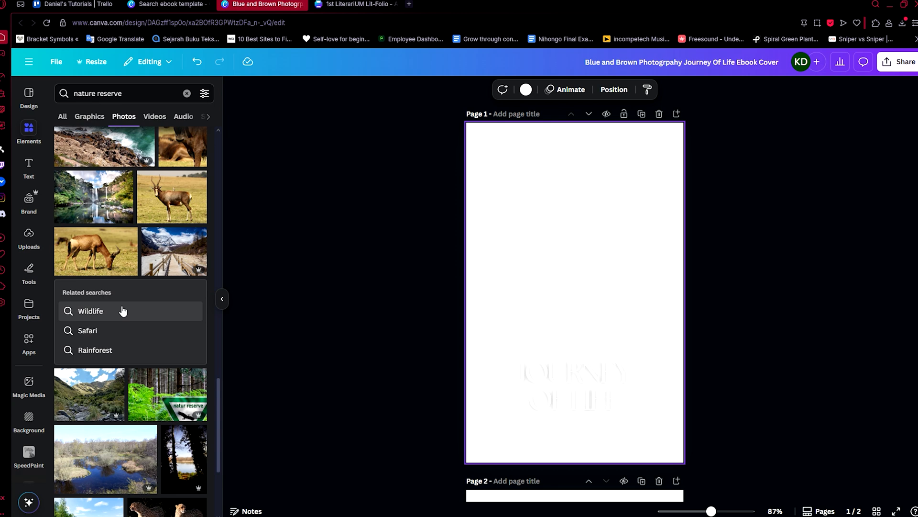
scroll(124, 294, up, 1)
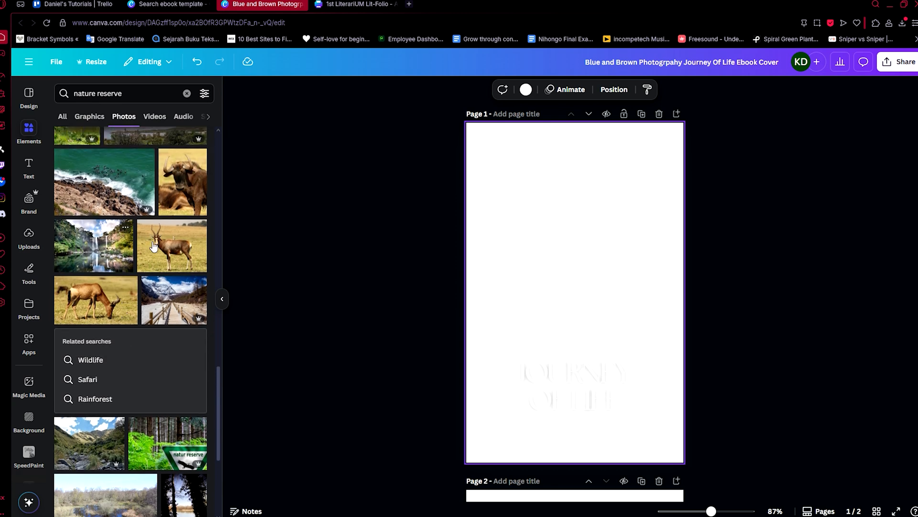
click(112, 248)
Enlarge and reposition the waterfall photo so that it fills the entire cover page.
drag(486, 232, 279, 170)
drag(661, 350, 857, 475)
drag(662, 328, 651, 329)
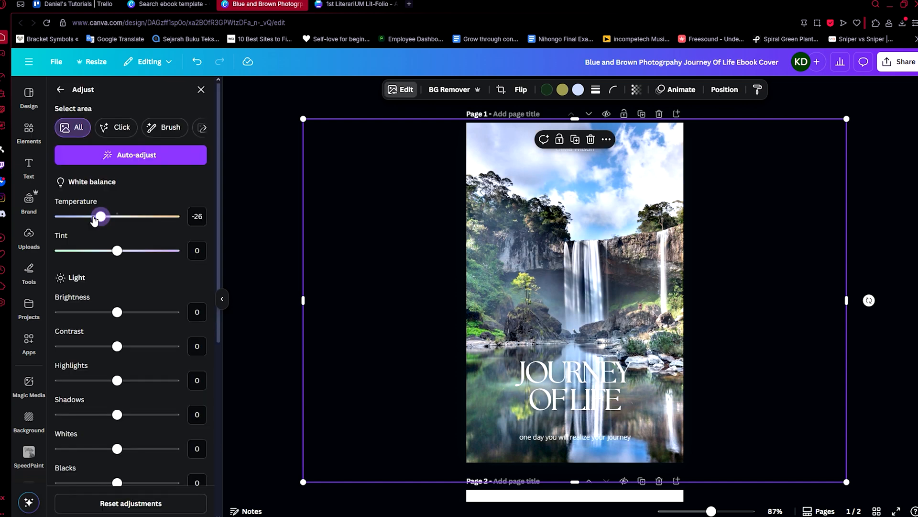
Set the waterfall photo's temperature to -69 and lower its tint to about -60.
drag(94, 219, 73, 219)
drag(119, 252, 91, 258)
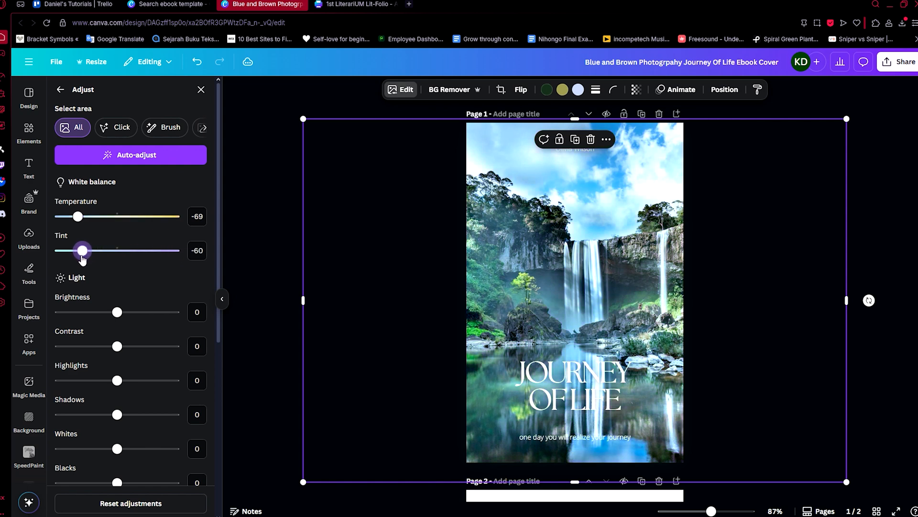
click(287, 268)
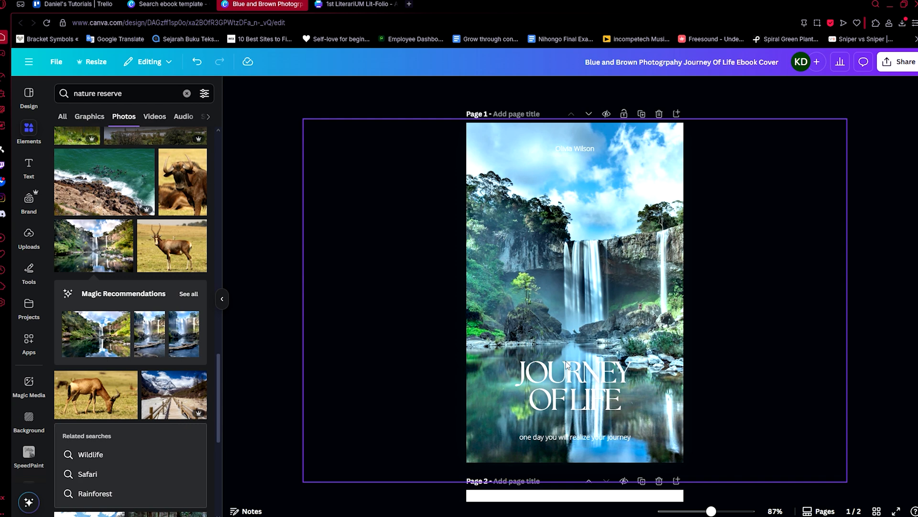
Change the font of the cover title "JOURNEY OF LIFE" to Brown Sugar.
click(596, 380)
click(713, 339)
click(601, 378)
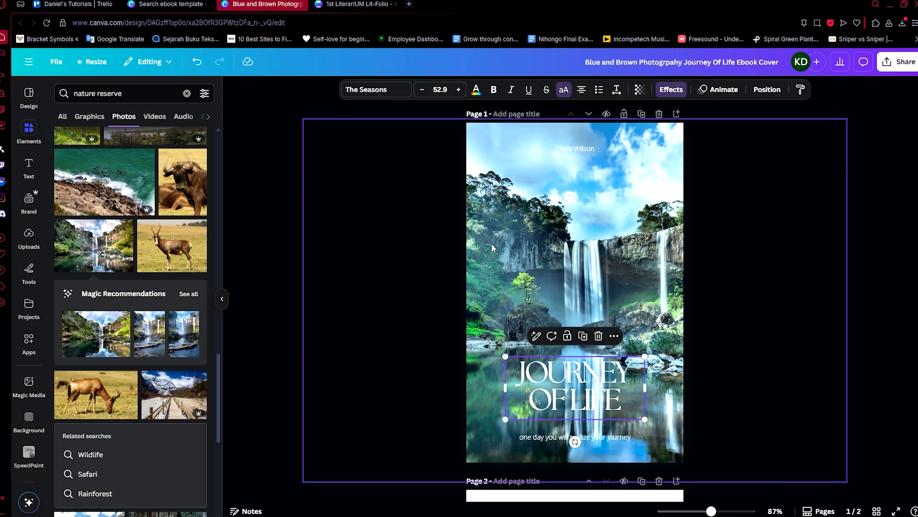
click(376, 89)
scroll(140, 240, down, 5)
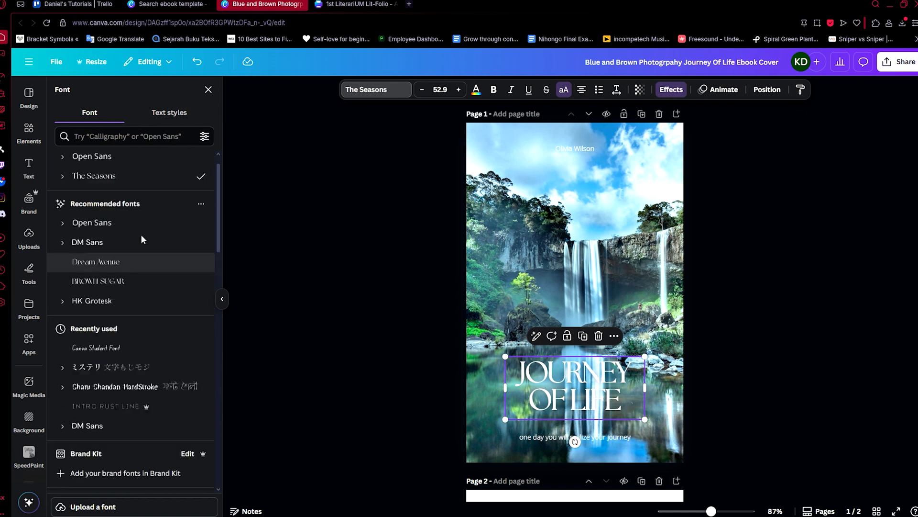
scroll(204, 250, up, 3)
click(154, 230)
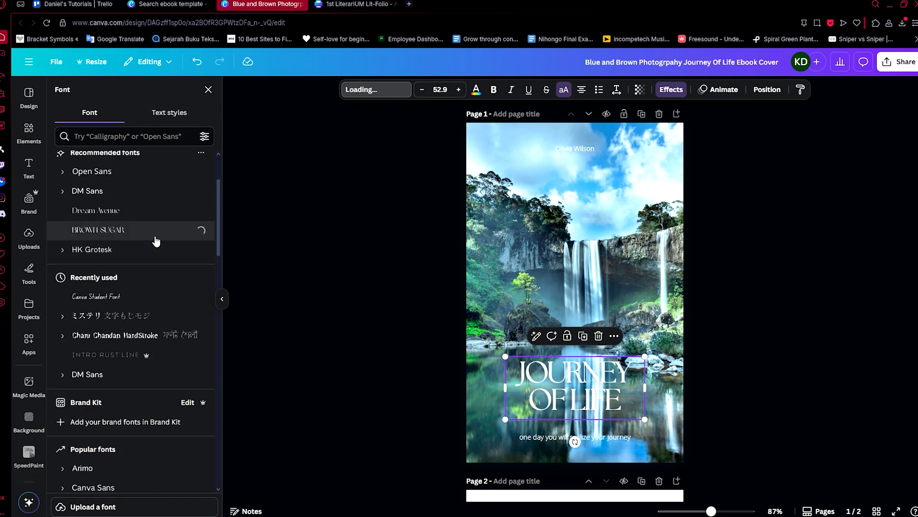
Set the cover tagline's font to Brown Sugar and the author line's font to HK Grotesk.
click(523, 437)
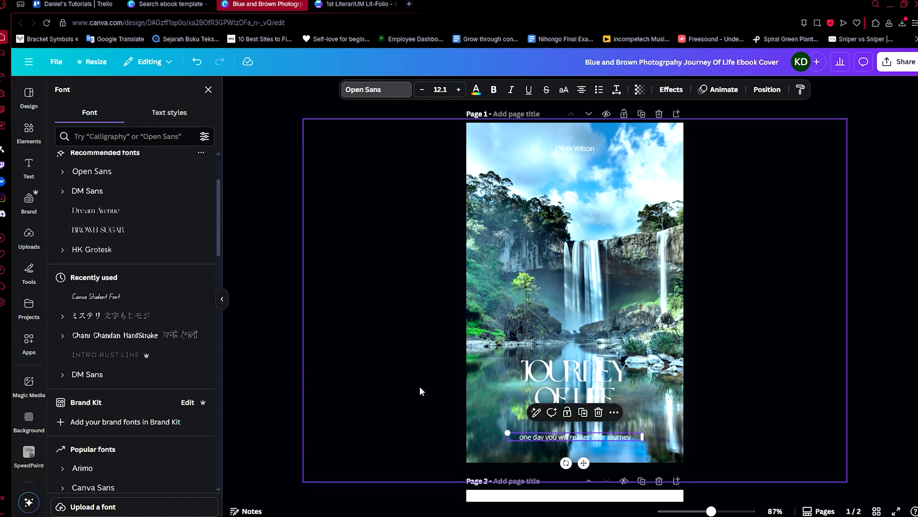
click(133, 230)
key(Tab)
click(130, 249)
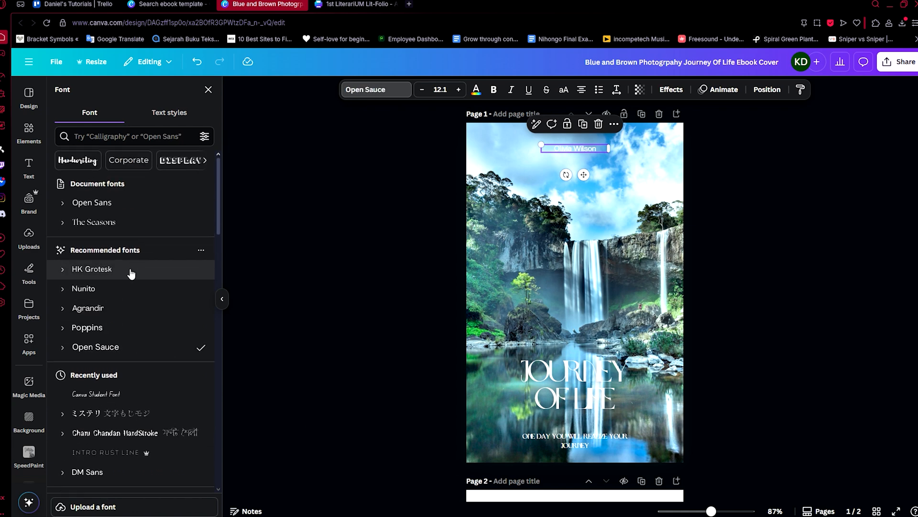
click(312, 294)
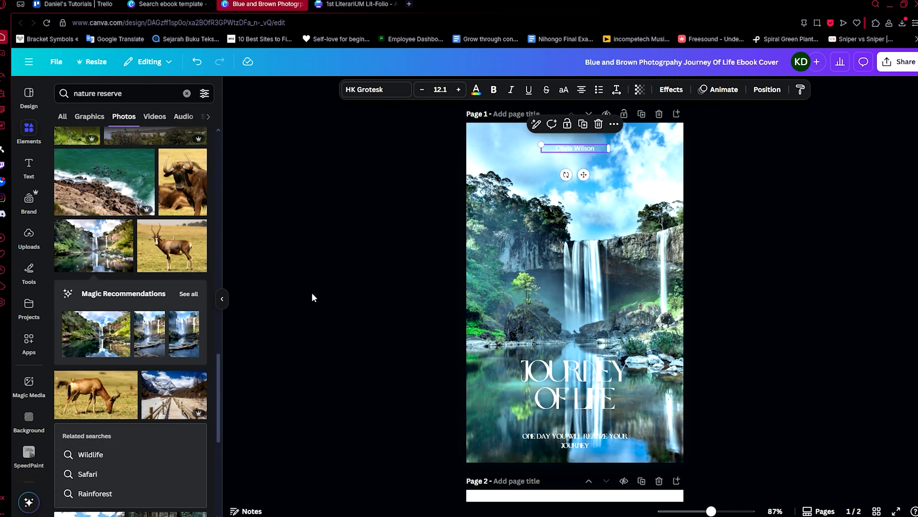
click(440, 320)
Try several default solid colours for the blank page 2 background and settle on the solid green.
scroll(478, 330, down, 7)
click(577, 245)
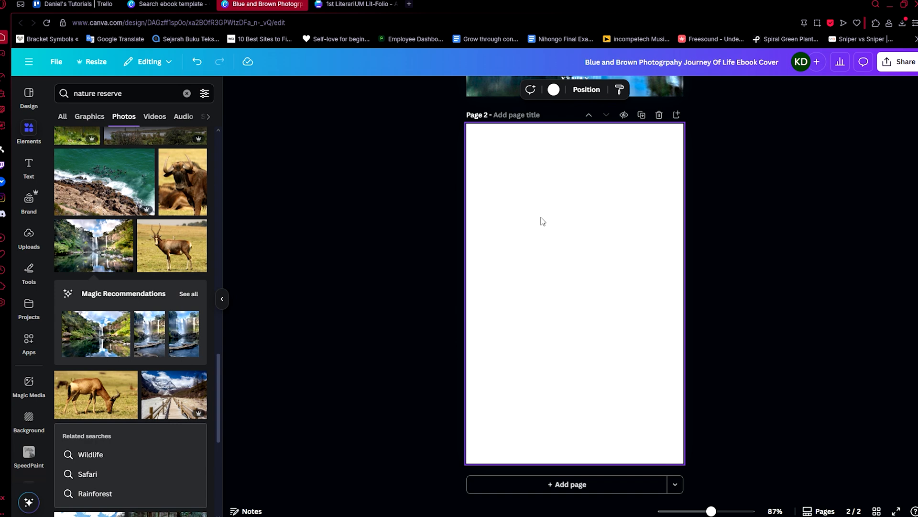
scroll(478, 268, up, 3)
scroll(526, 267, down, 3)
scroll(589, 263, up, 3)
scroll(579, 263, down, 3)
click(555, 90)
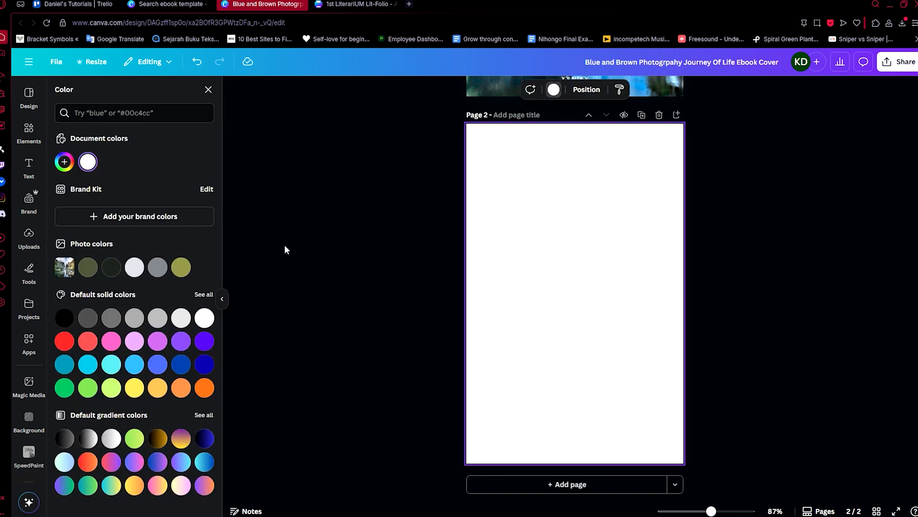
click(110, 365)
click(133, 365)
click(176, 365)
click(176, 337)
click(108, 382)
click(86, 382)
click(63, 382)
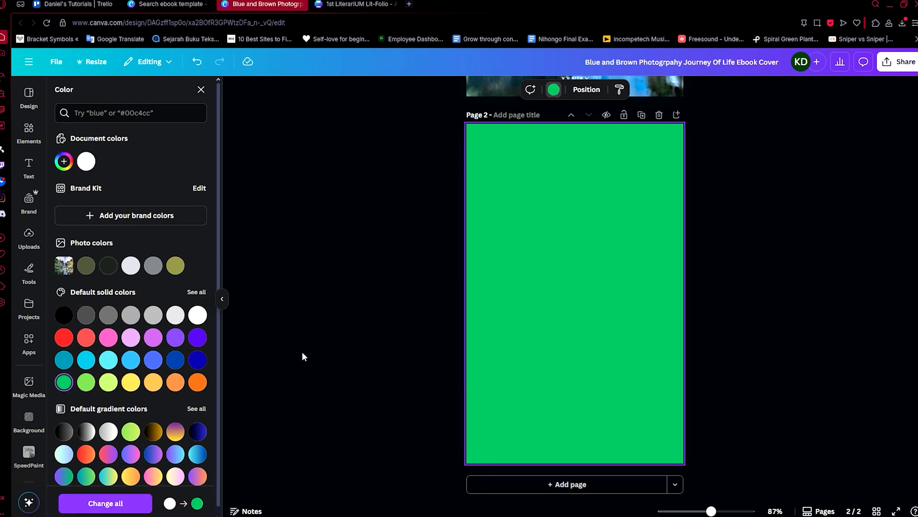
click(302, 356)
Add a text box to page 2 that reads "TABLE OF CONTENTS".
scroll(306, 357, up, 1)
click(28, 167)
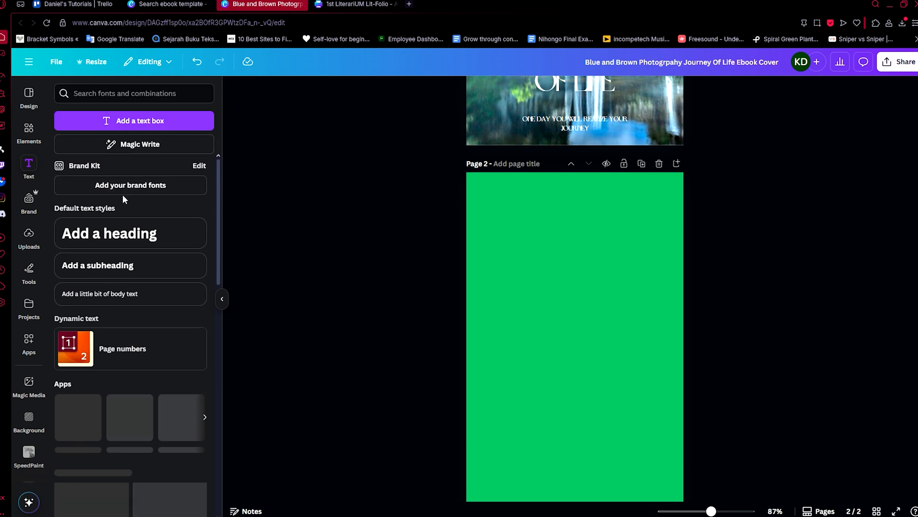
click(119, 122)
key(Escape)
key(Escape)
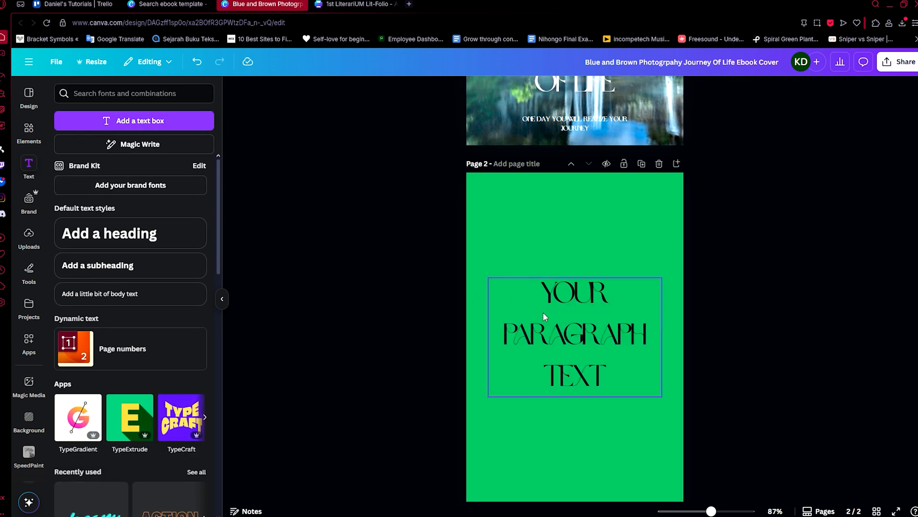
double_click(544, 316)
text(TABLE OF)
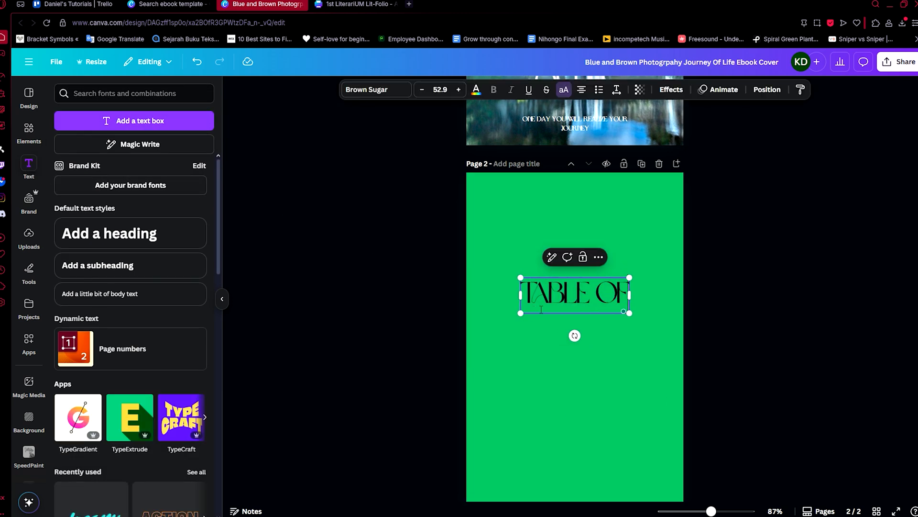
text( CONTESTS)
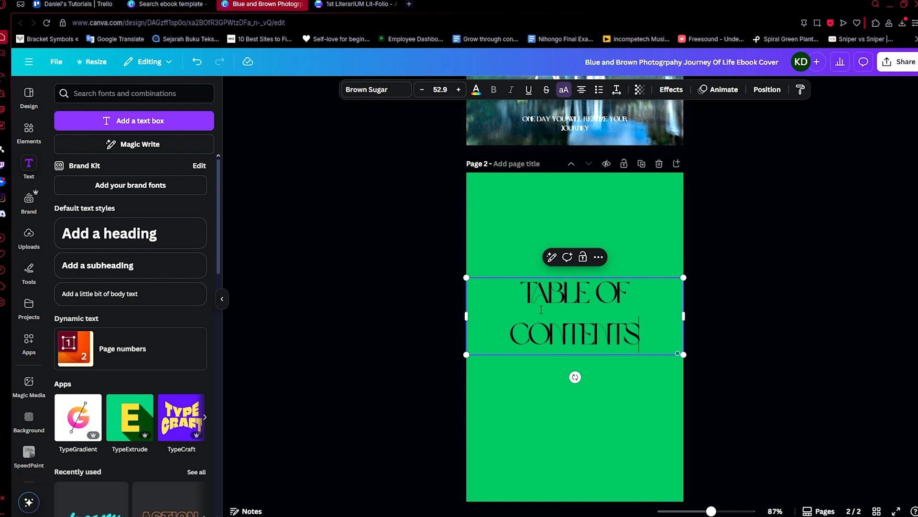
Format the "TABLE OF CONTENTS" text in white at font size 28.9 and place it near the top of page 2.
key(ctrl+a)
click(475, 89)
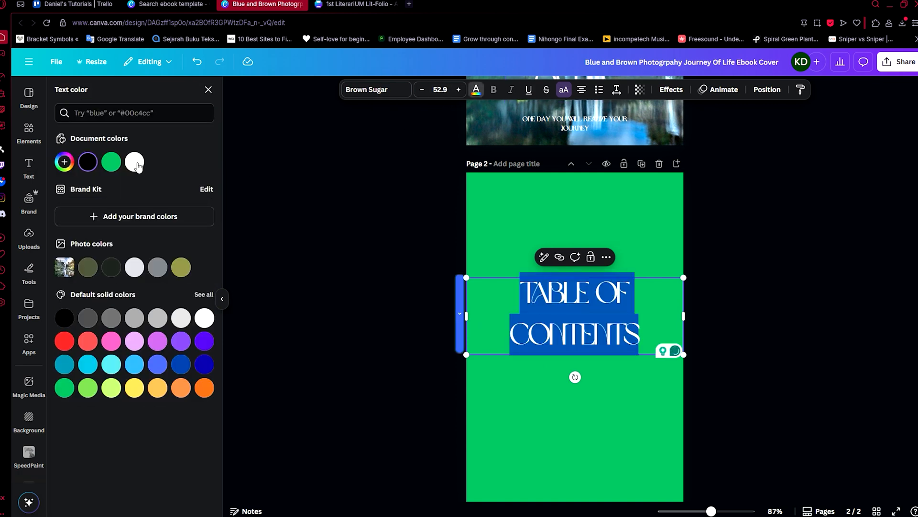
click(422, 90)
click(422, 90)
click(421, 90)
click(422, 90)
click(421, 89)
click(422, 89)
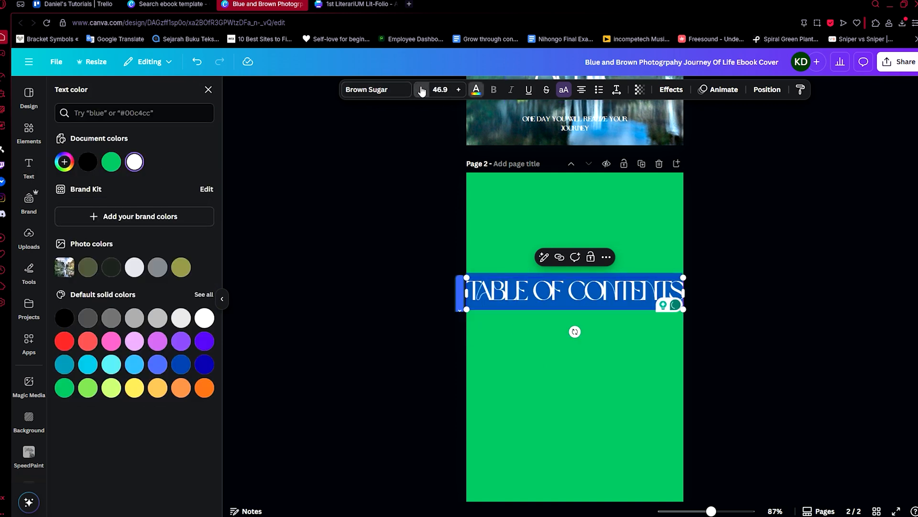
click(422, 90)
click(421, 90)
click(421, 90)
click(421, 89)
click(478, 283)
drag(567, 291, 567, 238)
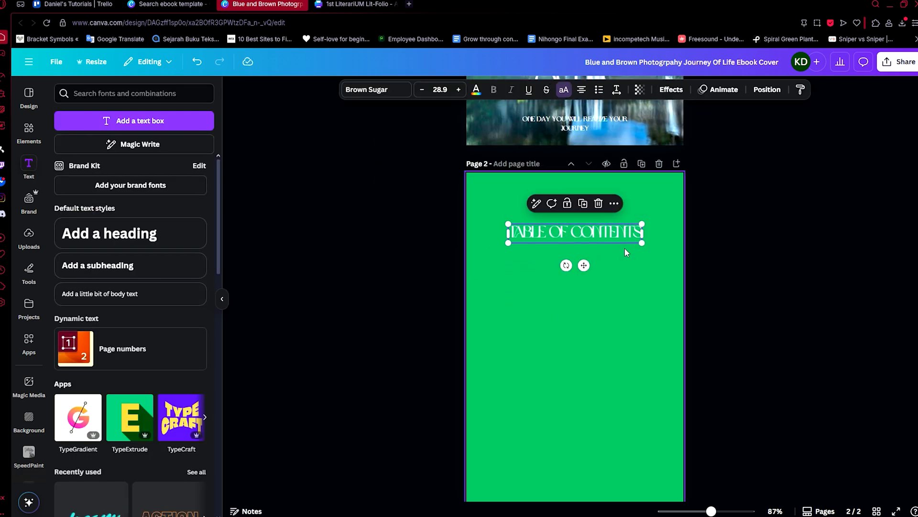
Apply the Lift text effect to the table of contents heading at maximum intensity.
click(671, 89)
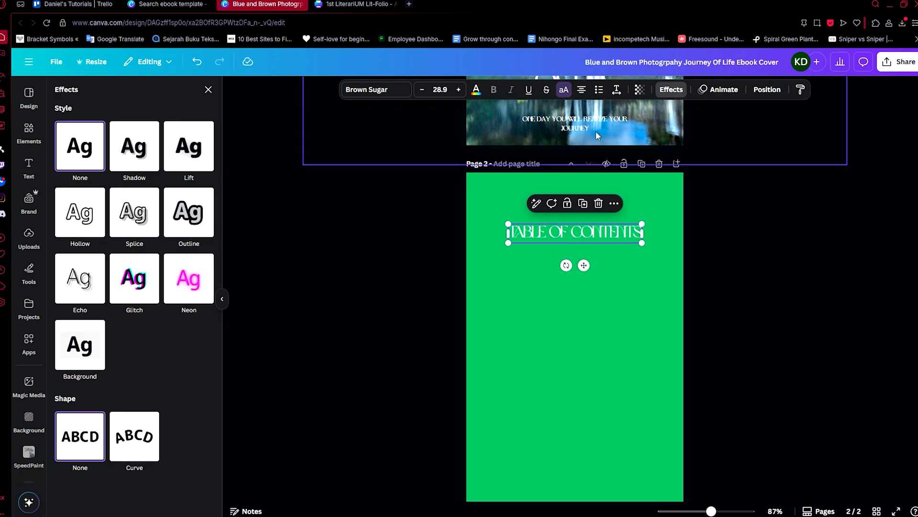
click(133, 146)
click(187, 149)
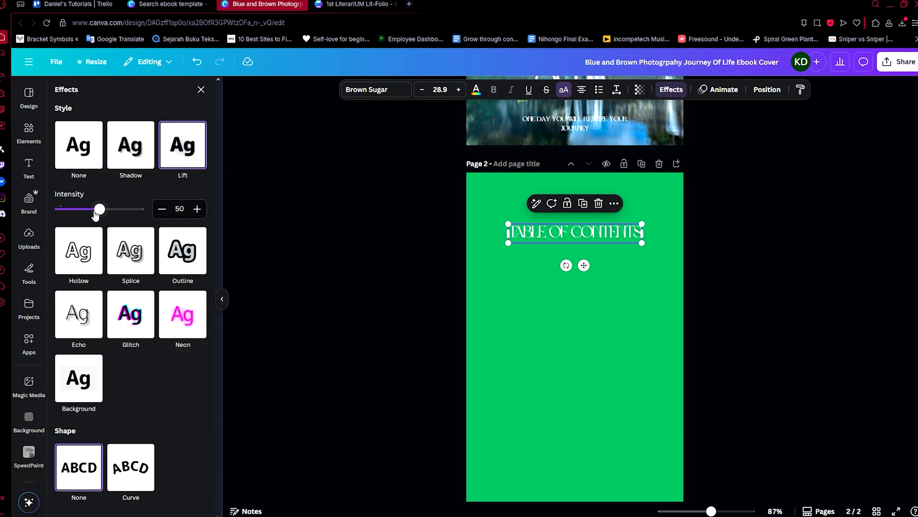
drag(98, 209, 180, 213)
click(312, 181)
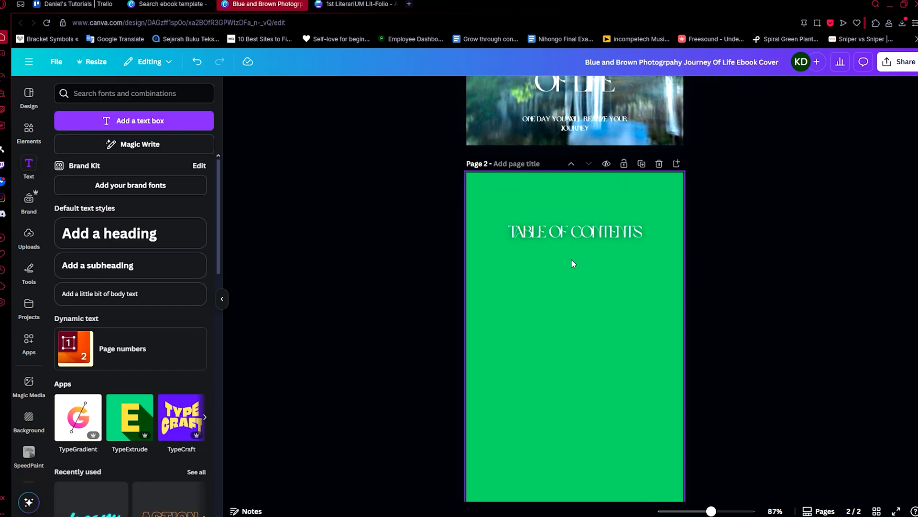
Duplicate the table of contents heading below itself and change the copy's text to "STORY 1".
scroll(587, 258, up, 1)
scroll(544, 289, up, 1)
scroll(600, 260, down, 2)
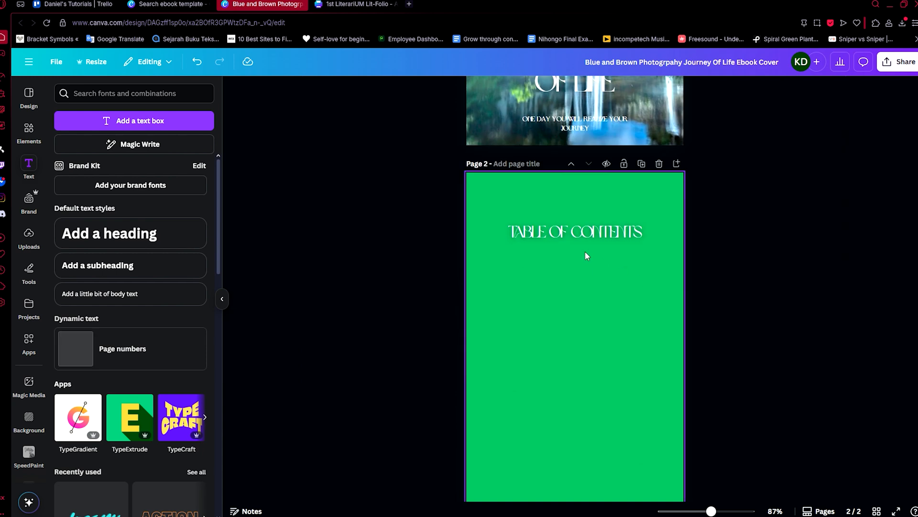
click(577, 234)
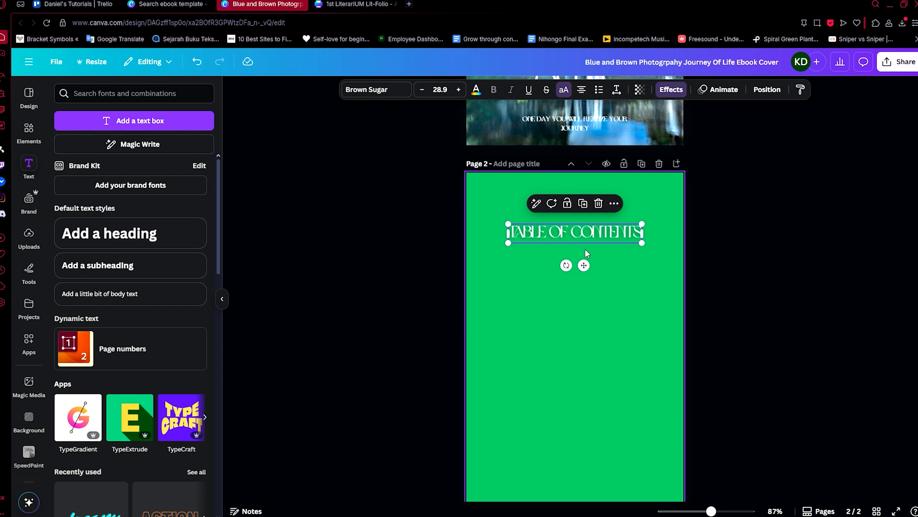
key(ctrl+d)
double_click(586, 280)
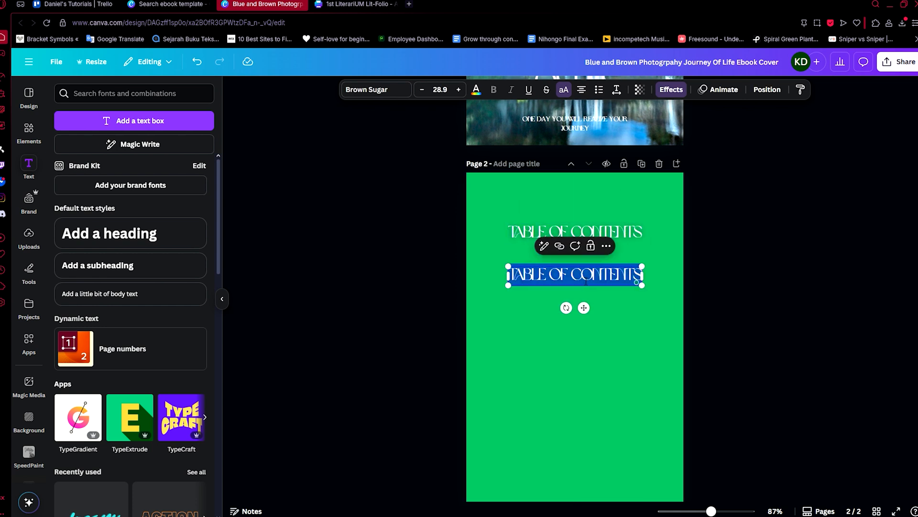
text(STORY)
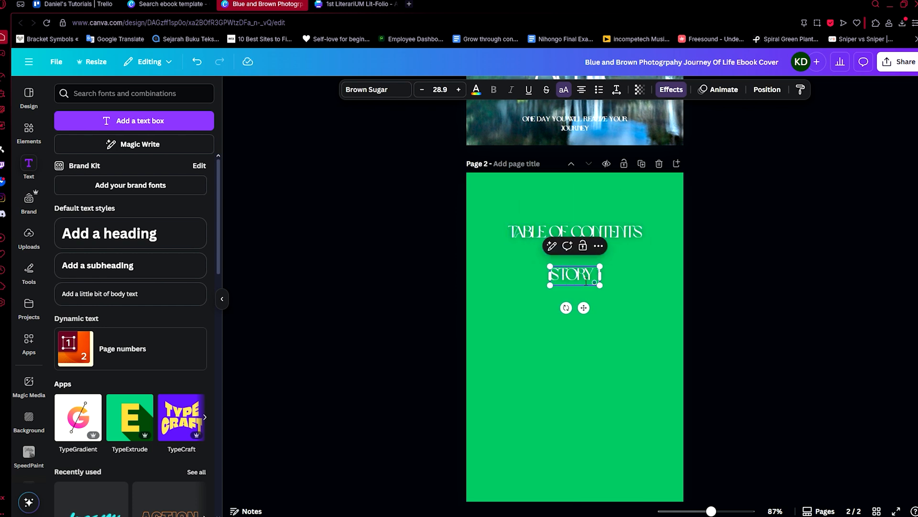
key(Escape)
Reduce the "STORY 1" entry to font size 20.9 and align it with the left edge of the heading.
double_click(421, 94)
double_click(421, 94)
triple_click(421, 94)
click(421, 93)
click(640, 299)
drag(567, 272, 519, 272)
Copy the "STORY 1" entry to the right side of its row and change the copy into the page number 2.
drag(535, 281, 641, 276)
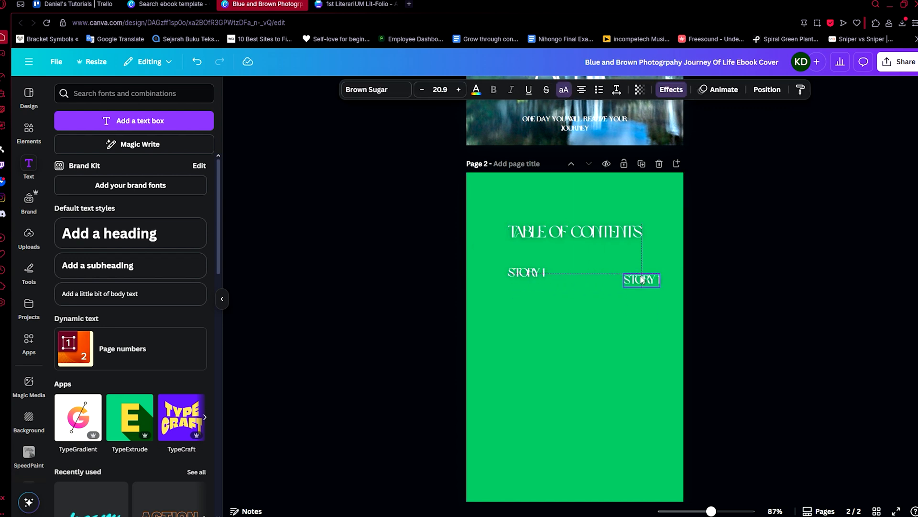
click(650, 310)
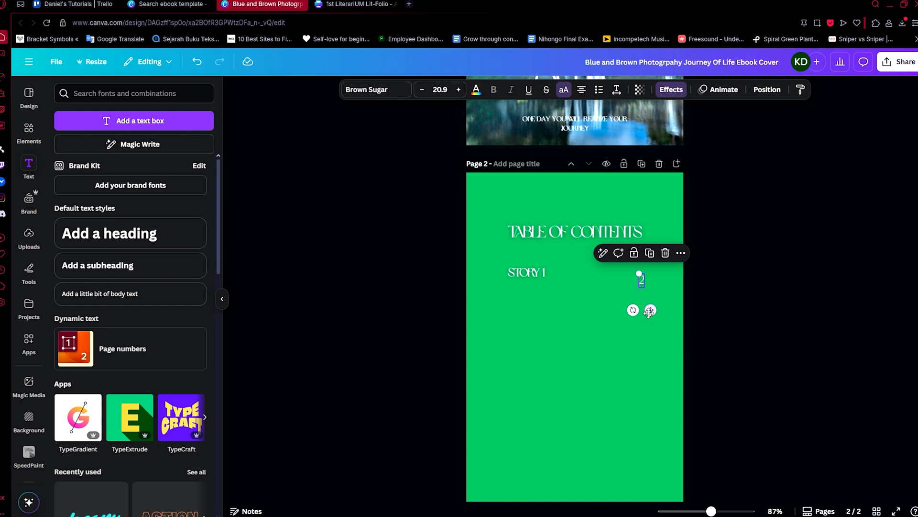
click(584, 304)
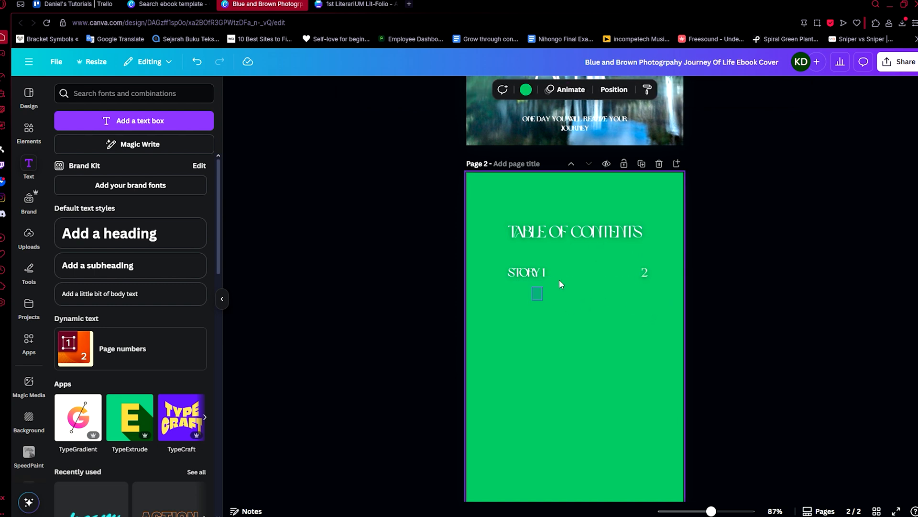
Duplicate the "STORY 1" row with its page number three times, stacking the copies evenly below it.
drag(536, 291, 633, 275)
drag(593, 307, 592, 360)
click(556, 318)
Try to renumber the copied story entries, starting with "STORY 2" in the second row.
click(544, 291)
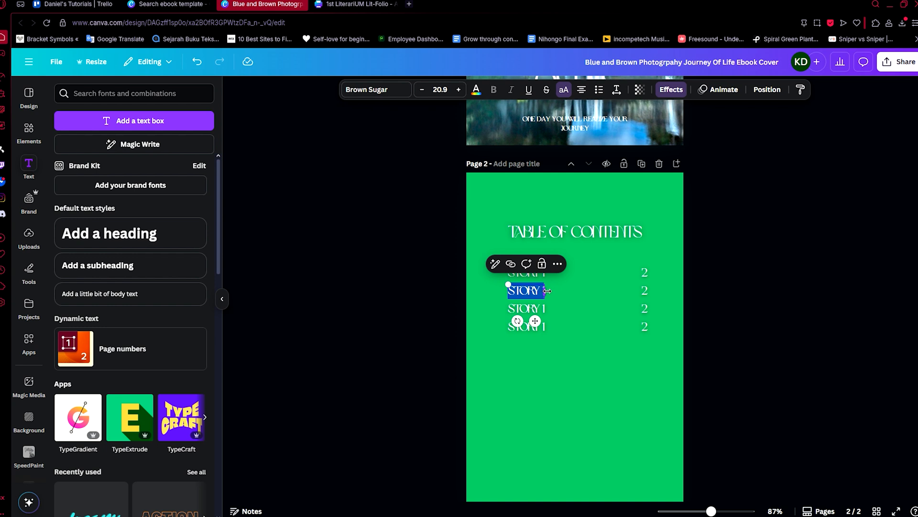
click(531, 310)
text(OC)
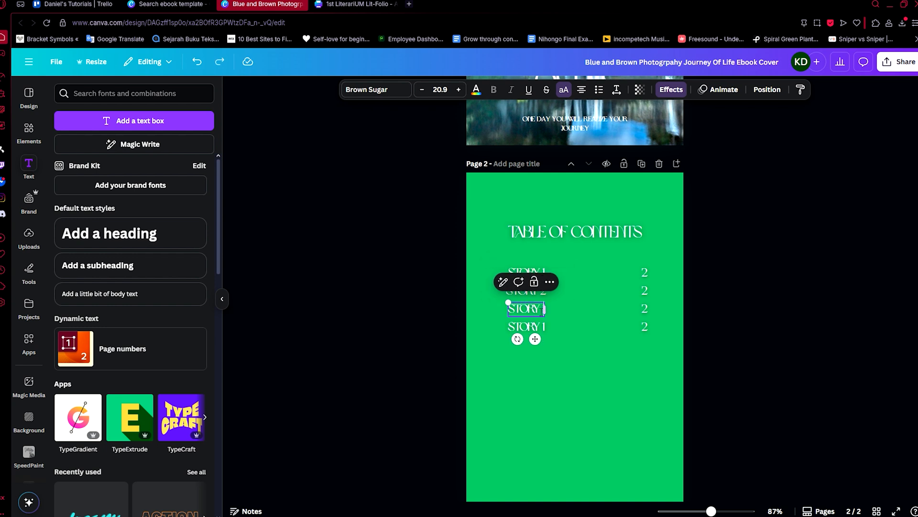
click(630, 384)
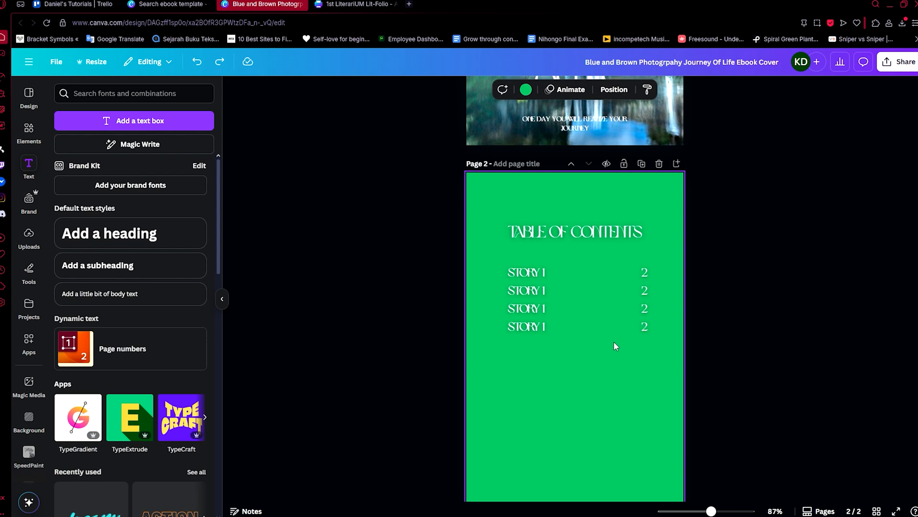
Examine the table of contents and story page layouts in the 1st LiterariUM Lit-Folio design and return to the ebook design.
scroll(604, 334, down, 1)
scroll(604, 334, up, 5)
key(ctrl+Tab)
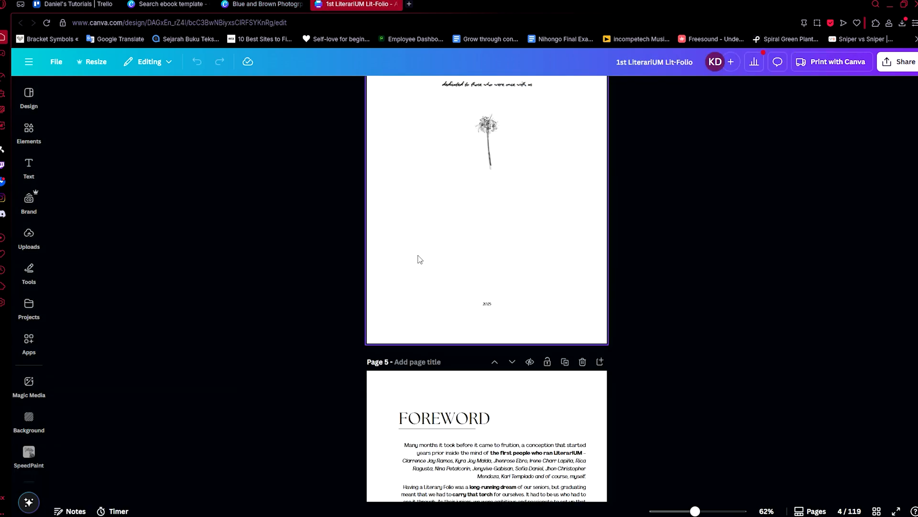
scroll(415, 258, down, 20)
scroll(549, 280, down, 8)
scroll(545, 268, up, 12)
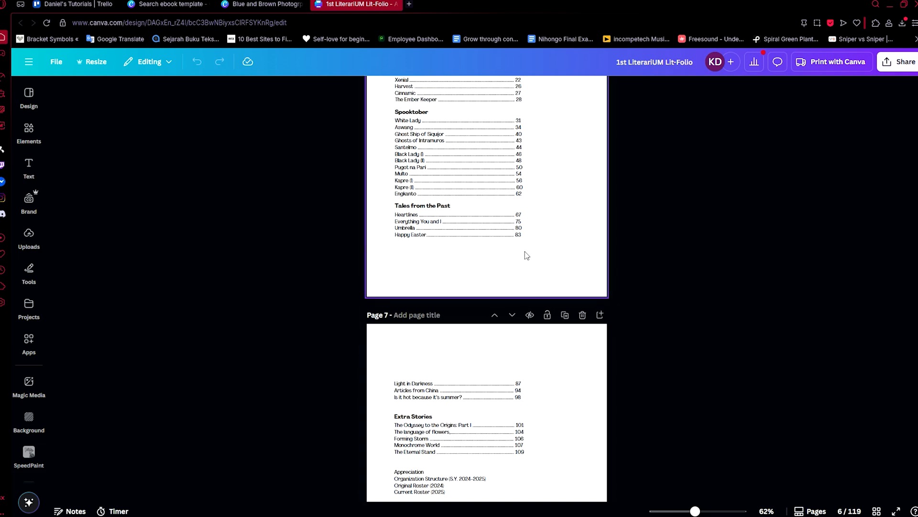
scroll(534, 262, up, 5)
scroll(485, 259, down, 3)
scroll(547, 268, down, 6)
scroll(546, 268, up, 6)
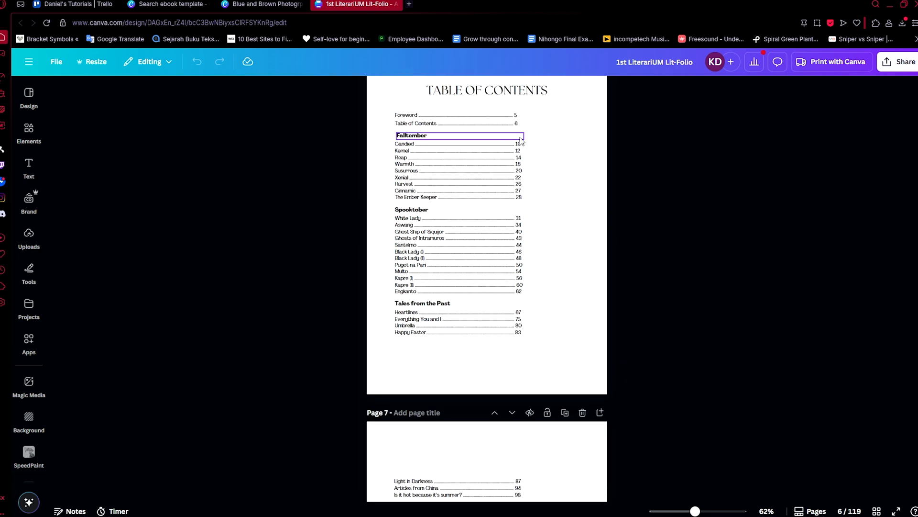
scroll(534, 221, down, 20)
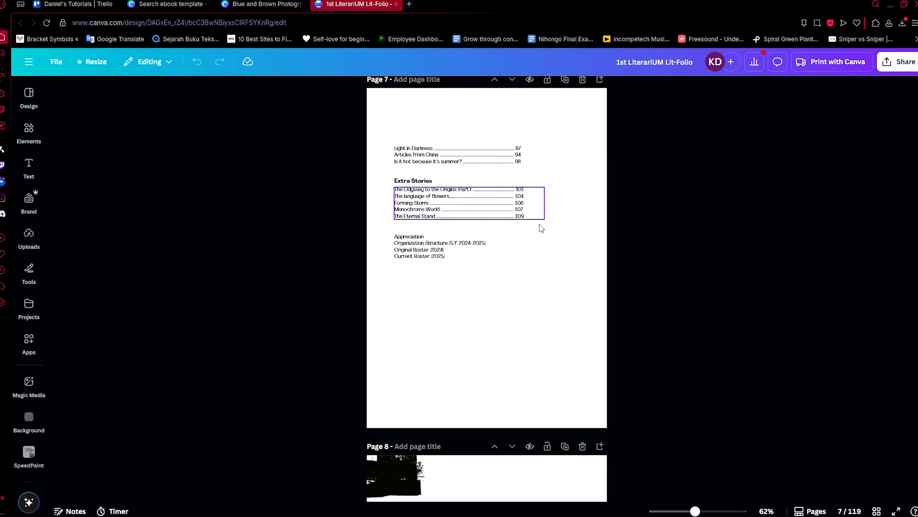
scroll(523, 218, up, 8)
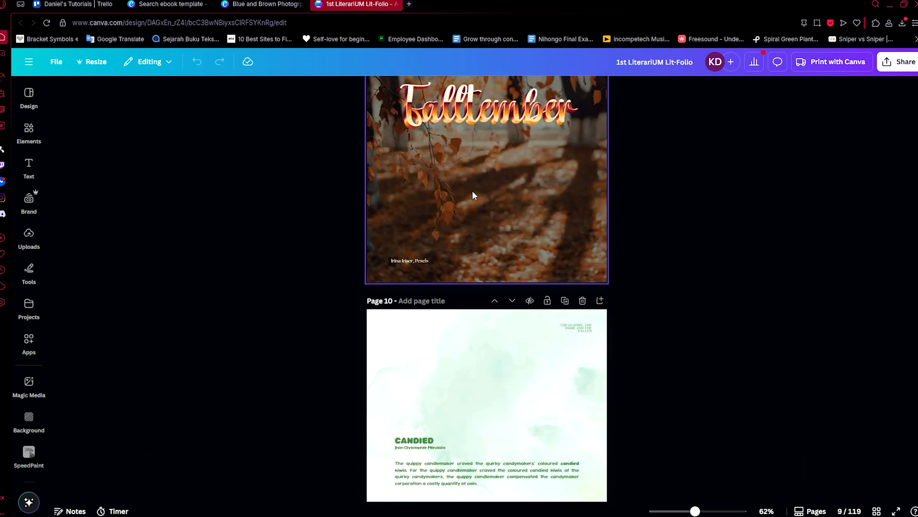
click(268, 4)
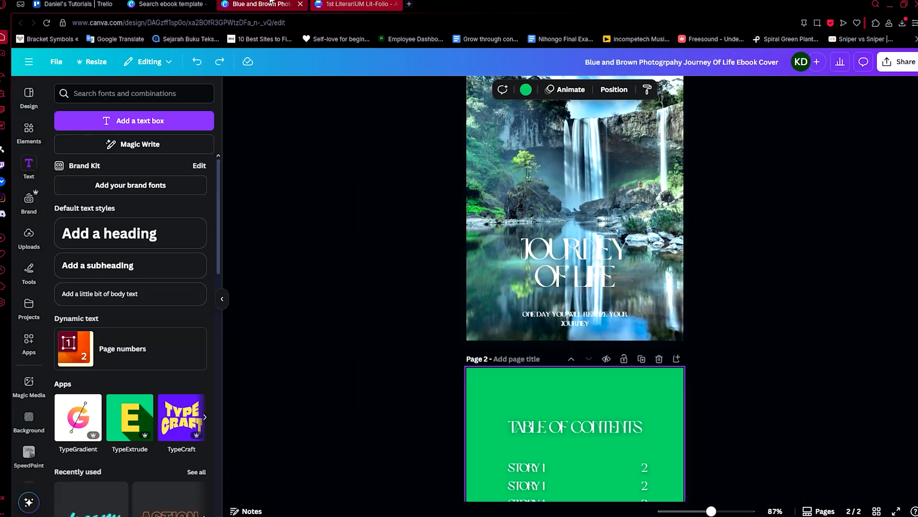
Open the Text Studio app from the saved apps and compare its text effects with the Falltember title in the 1st LiterariUM Lit-Folio design.
click(30, 341)
click(177, 119)
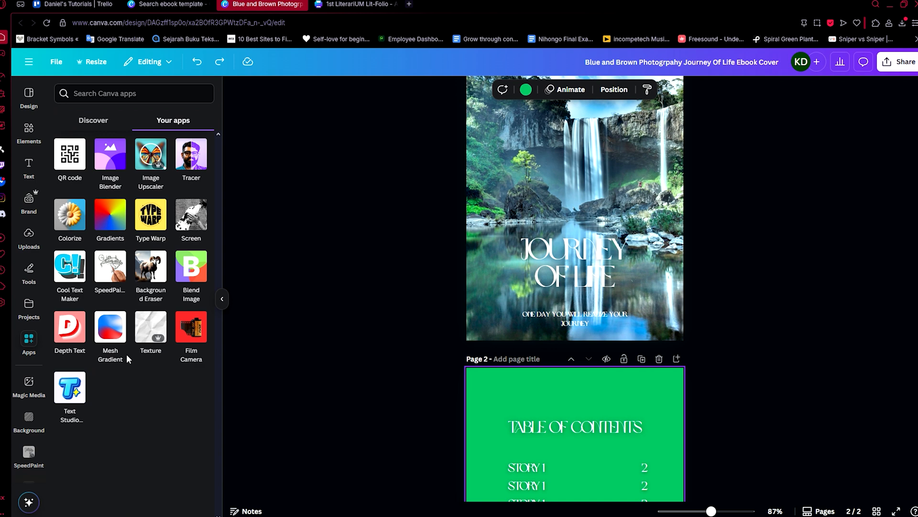
click(82, 390)
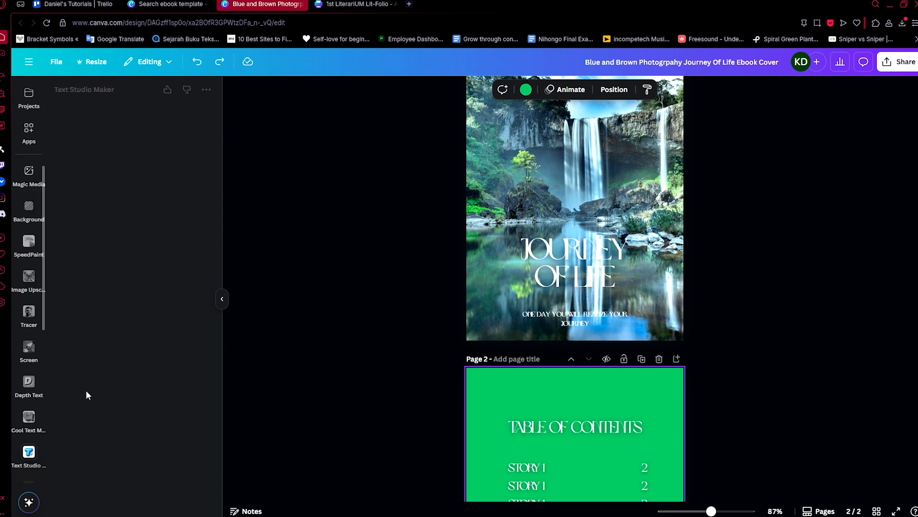
key(ctrl+Tab)
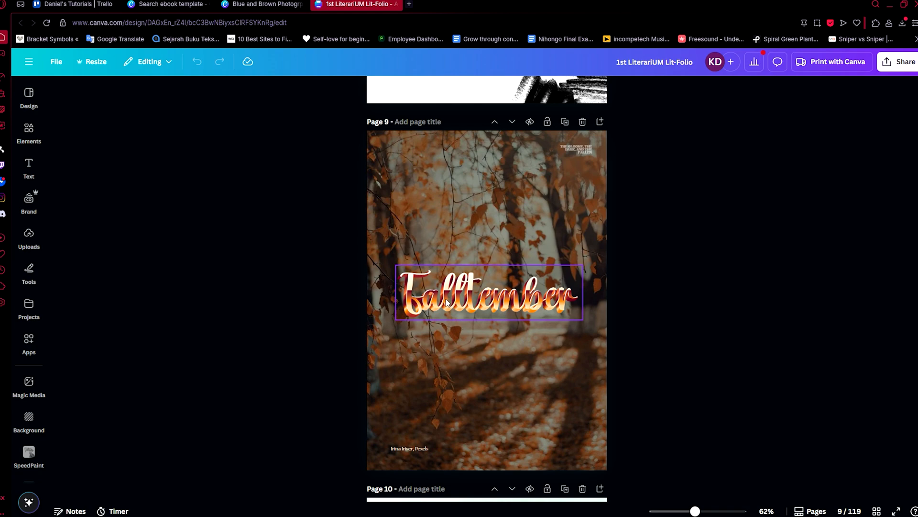
scroll(478, 306, down, 5)
key(ctrl+shift+Tab)
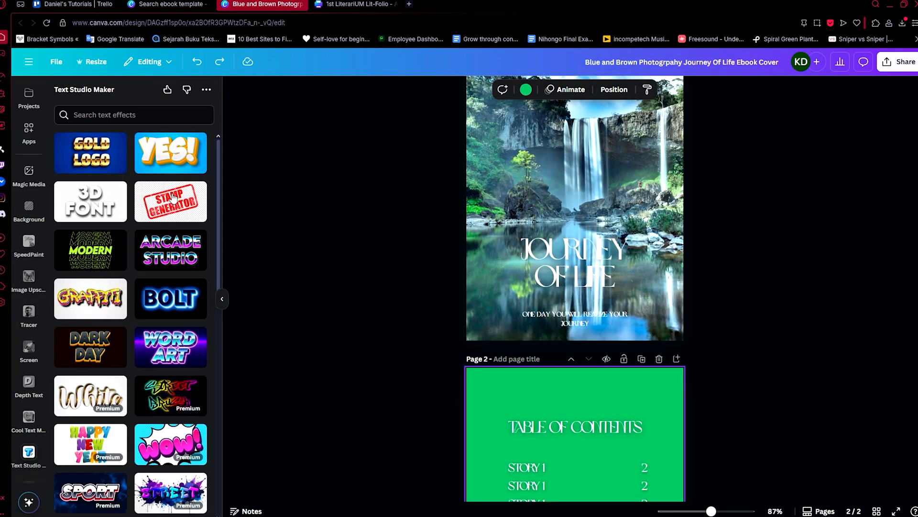
scroll(163, 363, down, 5)
scroll(182, 345, up, 5)
scroll(552, 295, up, 2)
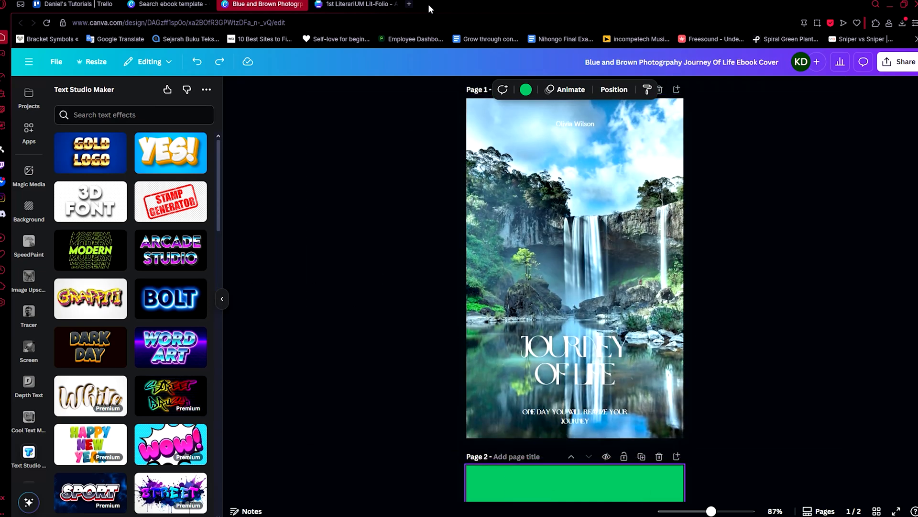
Examine the story page layouts and backgrounds in the 1st LiterariUM Lit-Folio design, through the Spooktober title on page 30.
key(ctrl+Tab)
scroll(436, 221, down, 6)
scroll(482, 310, down, 10)
scroll(481, 307, up, 10)
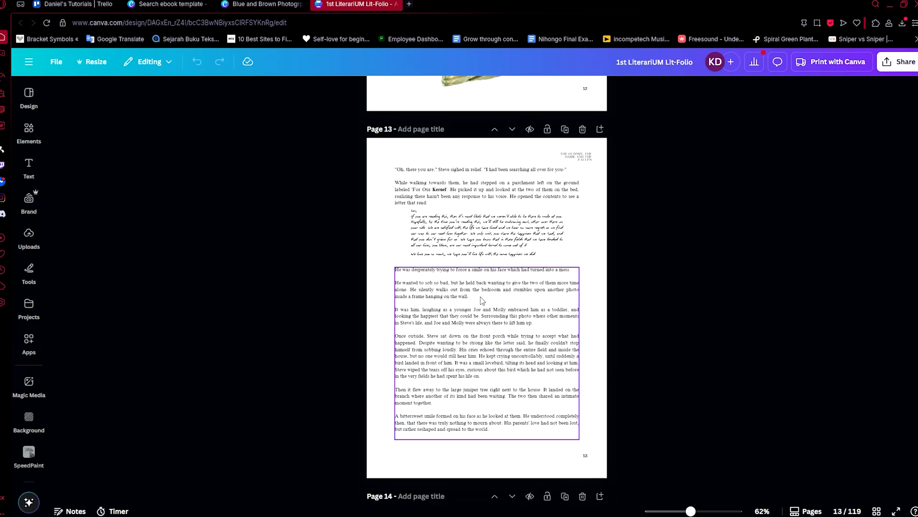
click(333, 208)
scroll(403, 302, down, 5)
scroll(450, 313, up, 5)
scroll(487, 305, down, 14)
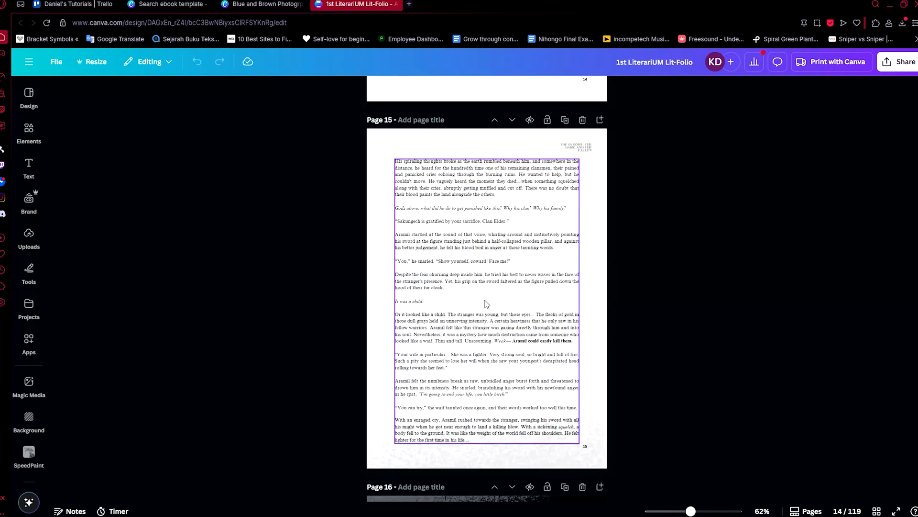
scroll(487, 304, down, 20)
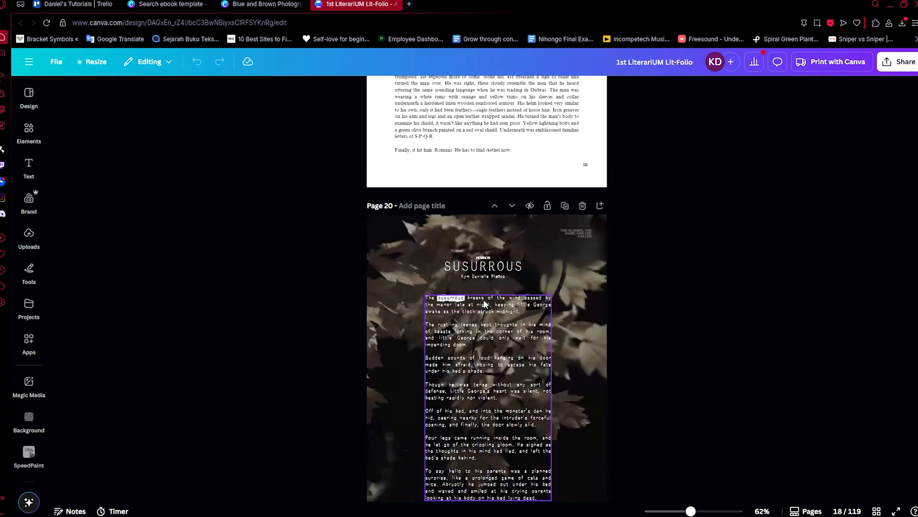
scroll(485, 302, down, 15)
scroll(485, 299, down, 20)
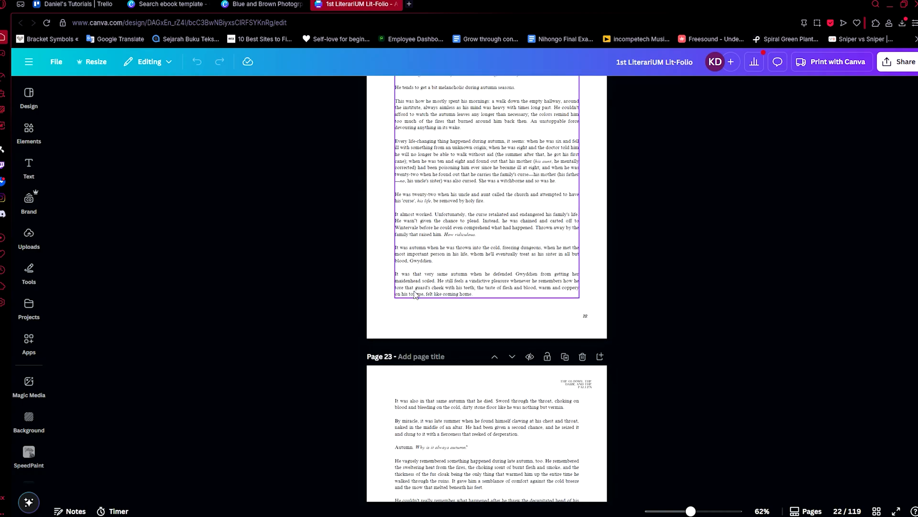
scroll(293, 265, down, 20)
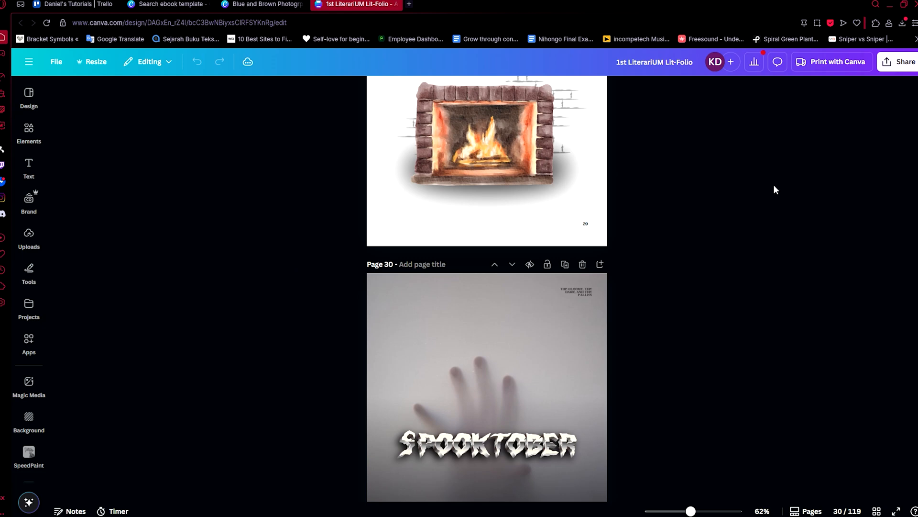
Review the download file types available for the Lit-Folio design, leaving PDF Standard selected for pages 1–119.
click(904, 67)
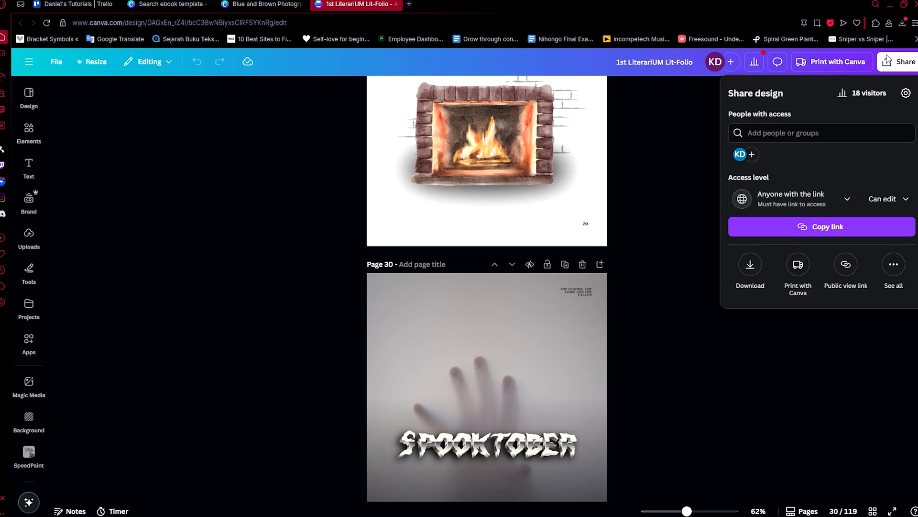
click(747, 265)
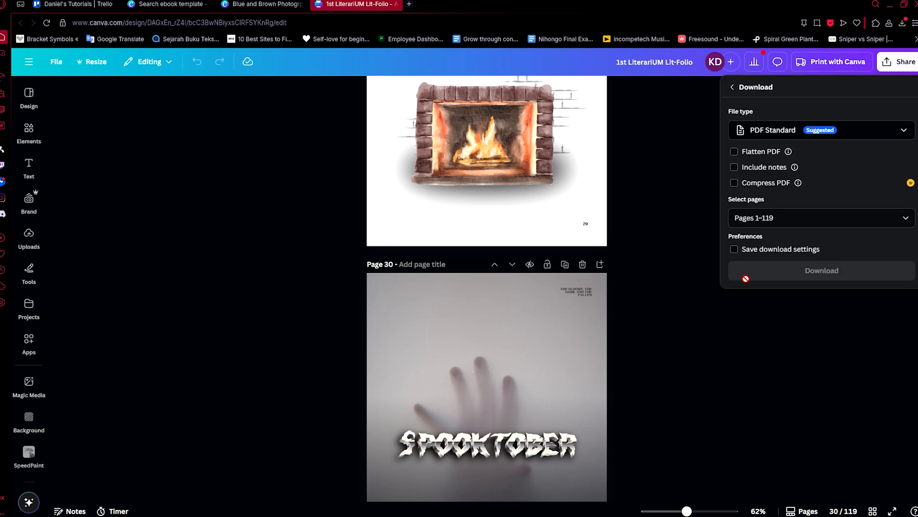
click(781, 136)
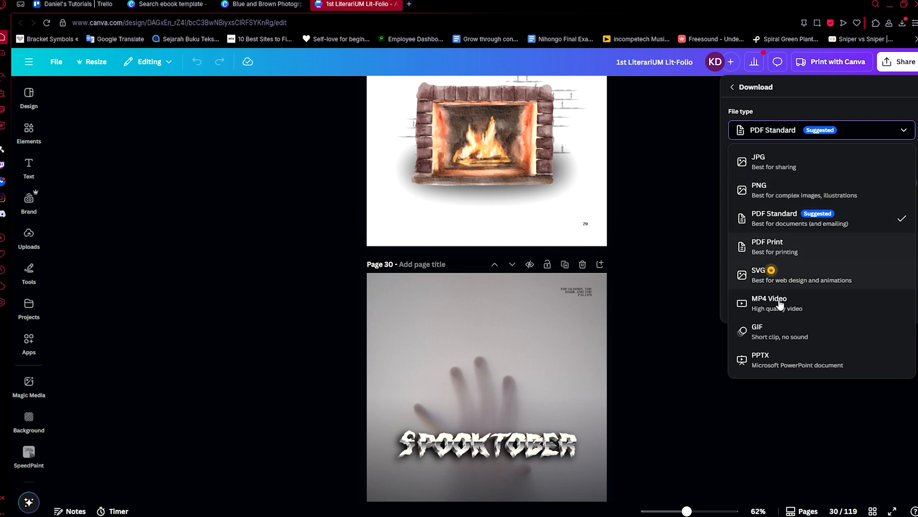
click(812, 107)
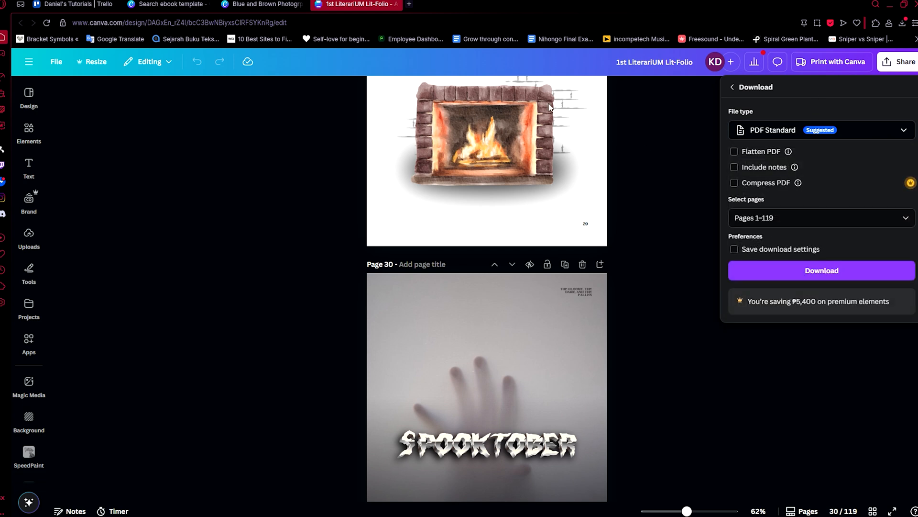
Open the published FlipHTML5 flipbook of The Gloomy, The Dark, and the Fallen in a new browser tab.
click(409, 6)
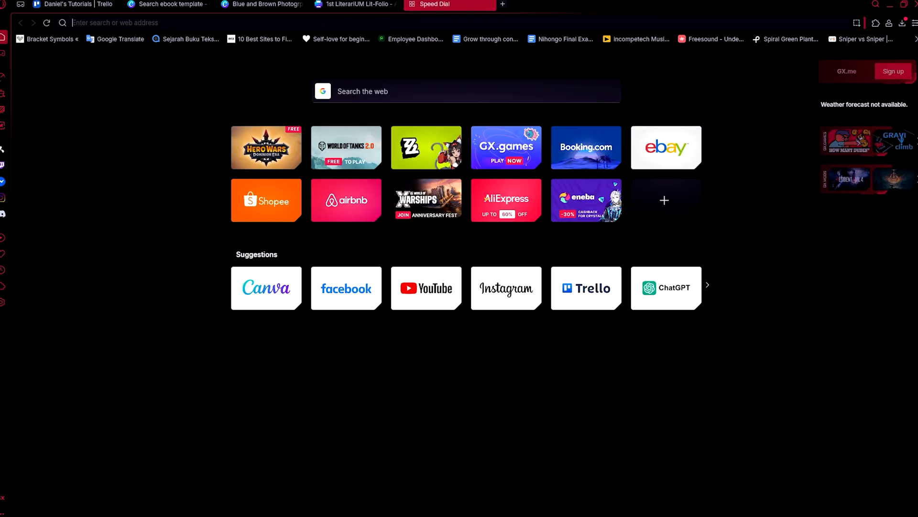
text(htm)
text(l5.com/LiterariUM/jlmr)
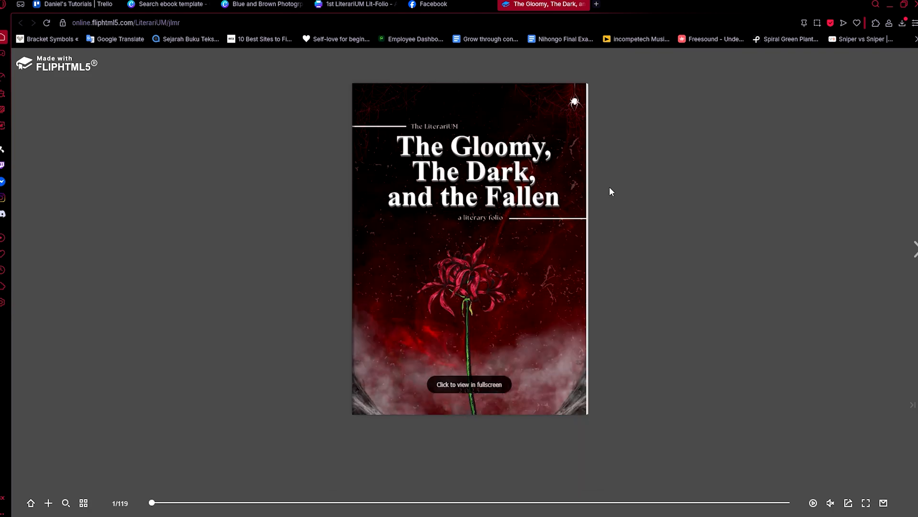
Page forward through the flipbook from the cover past the table of contents to the Susurrous story page.
click(610, 190)
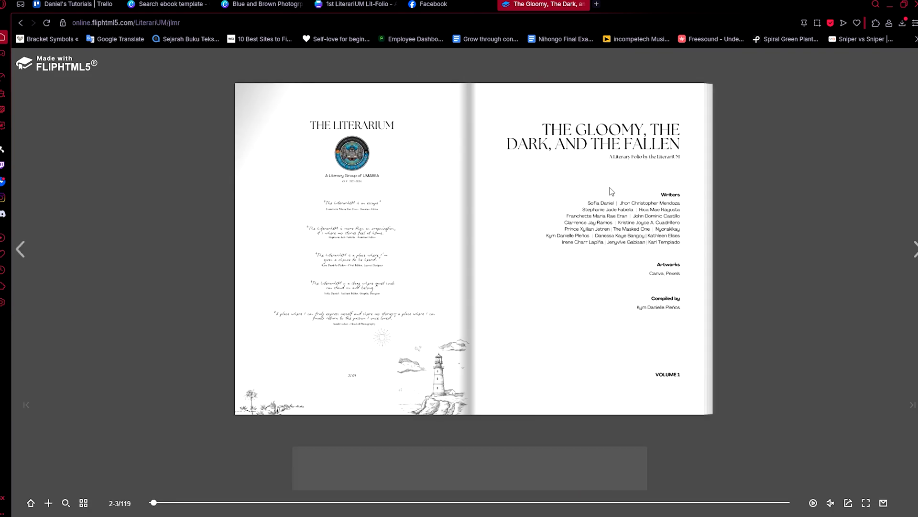
click(611, 190)
click(610, 190)
click(610, 190)
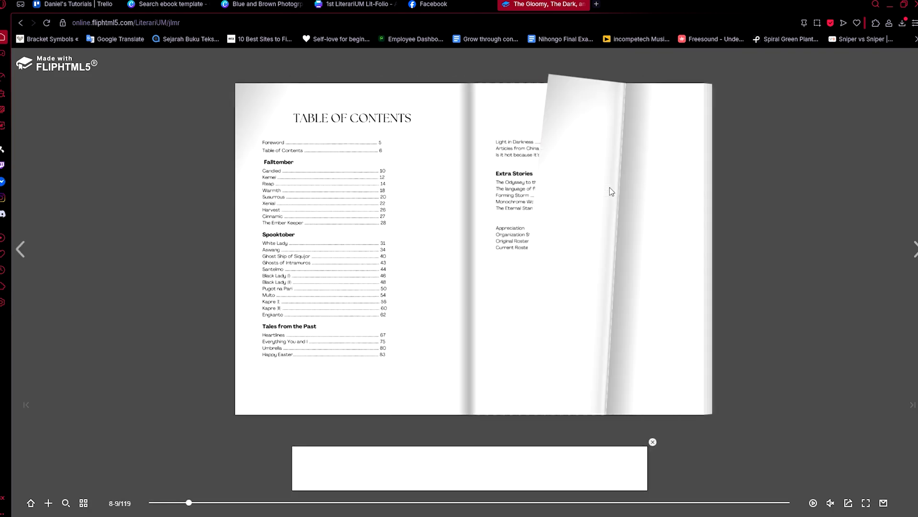
click(610, 190)
click(610, 190)
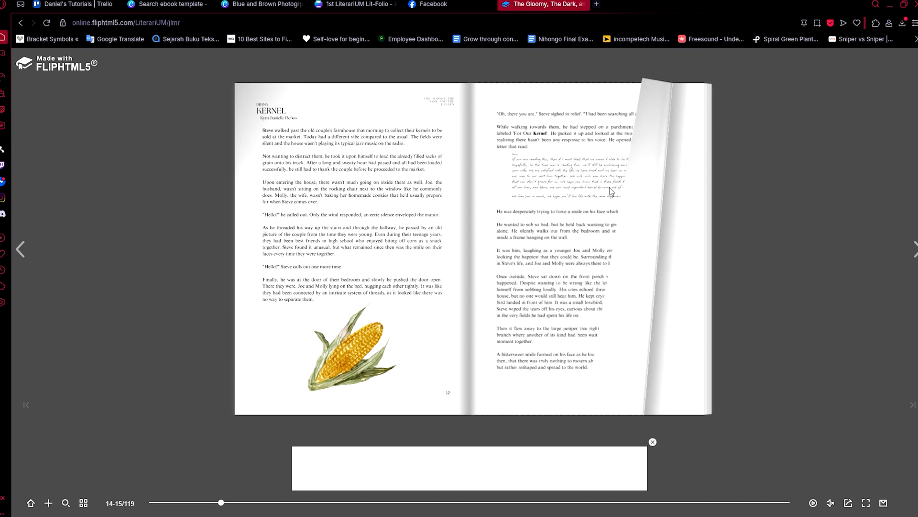
click(611, 190)
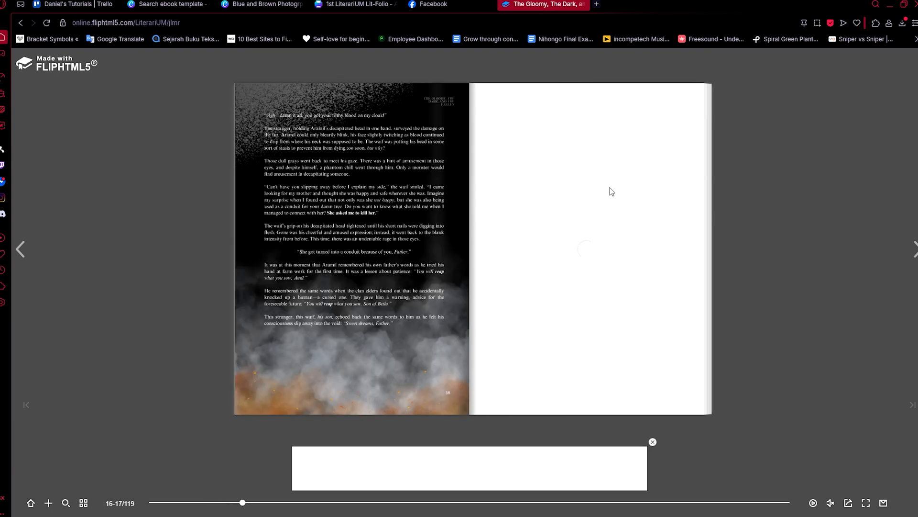
click(610, 190)
click(610, 190)
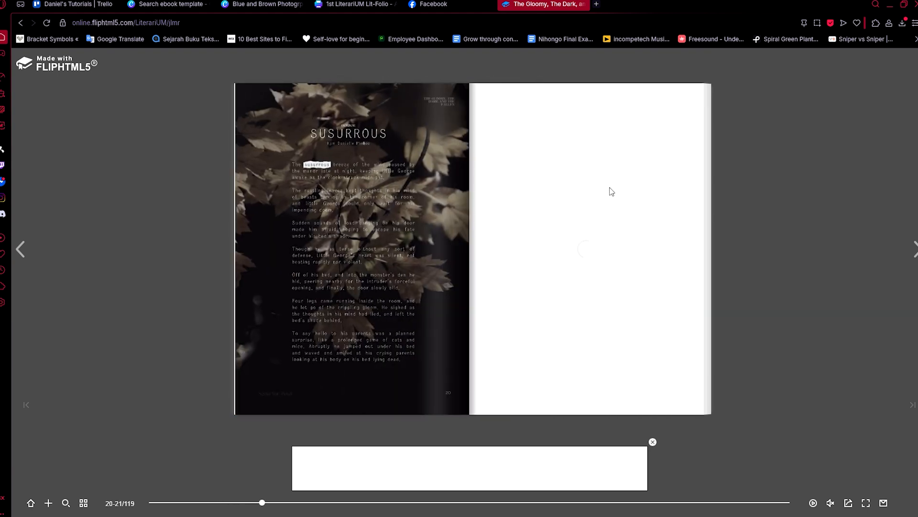